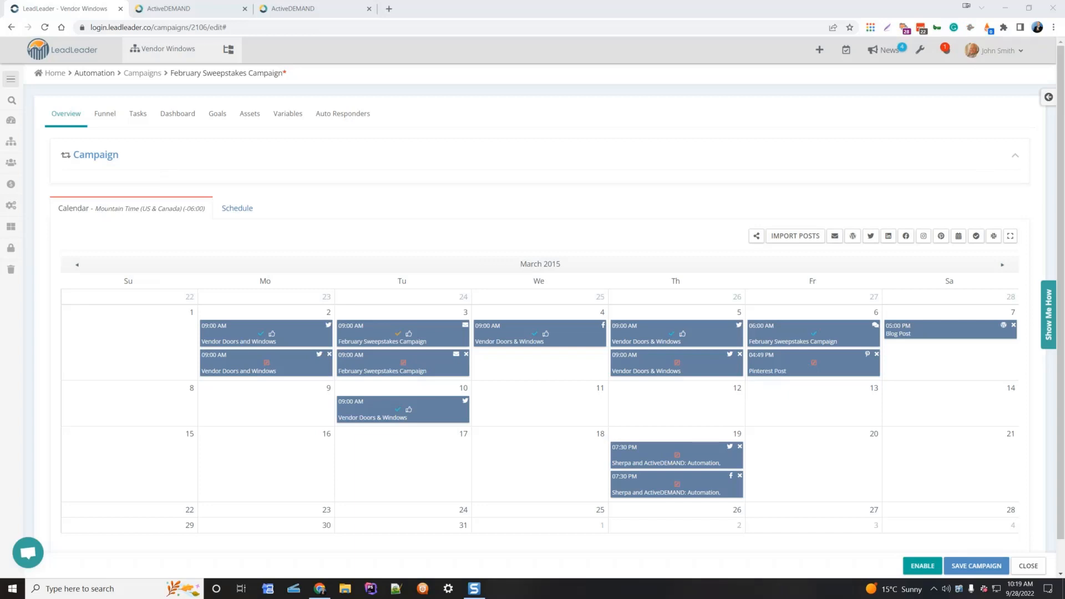
View the Vendor Windows sweepstakes landing page maximized in its own browser window, and move it away from the campaign editor.
left_click(319, 589)
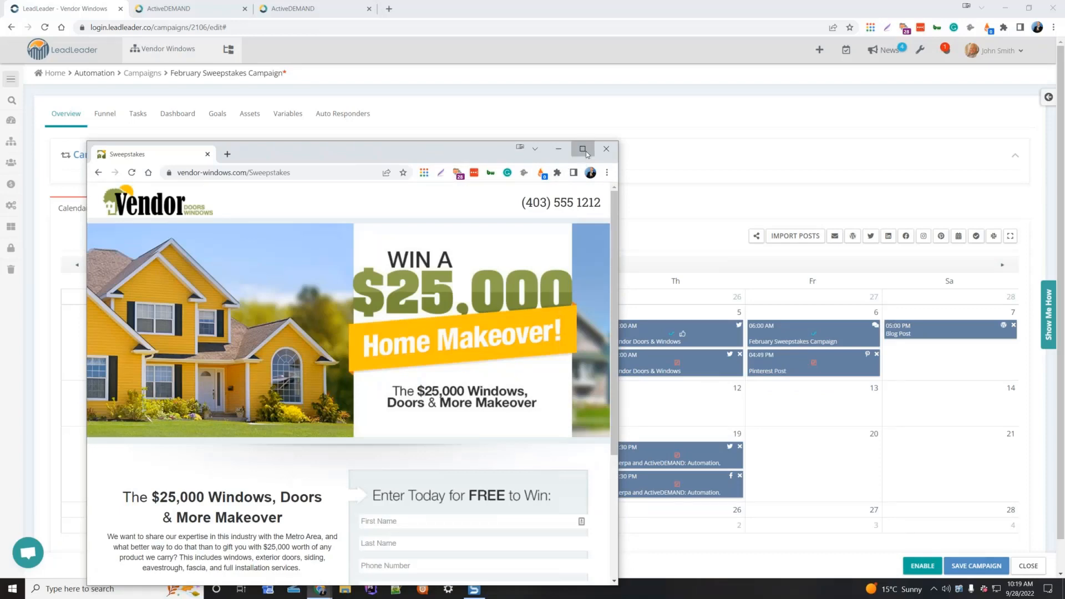
left_click(582, 148)
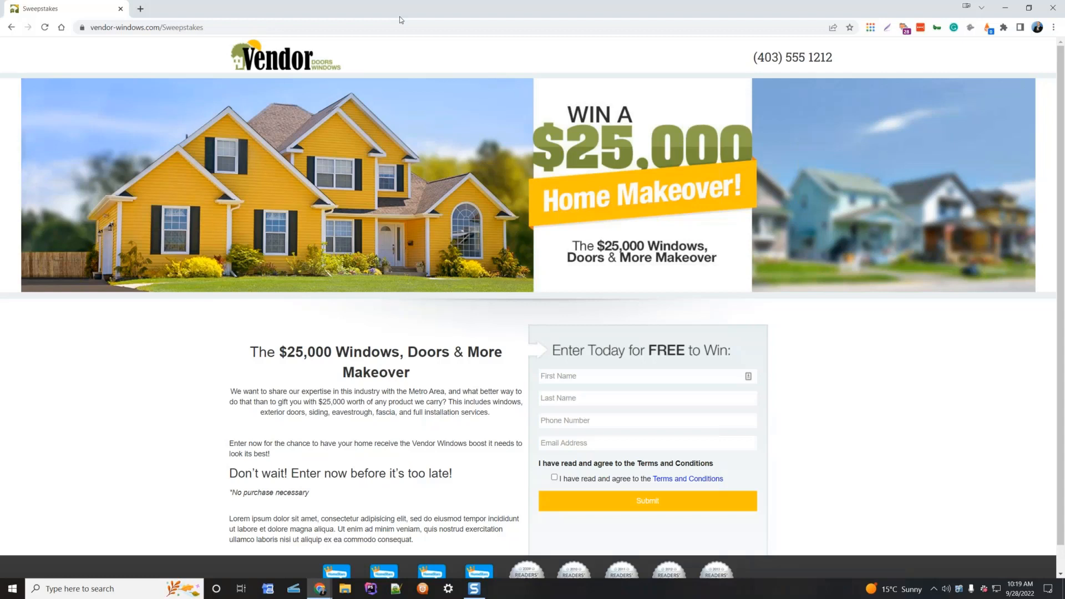
left_click_drag(417, 16, 1064, 222)
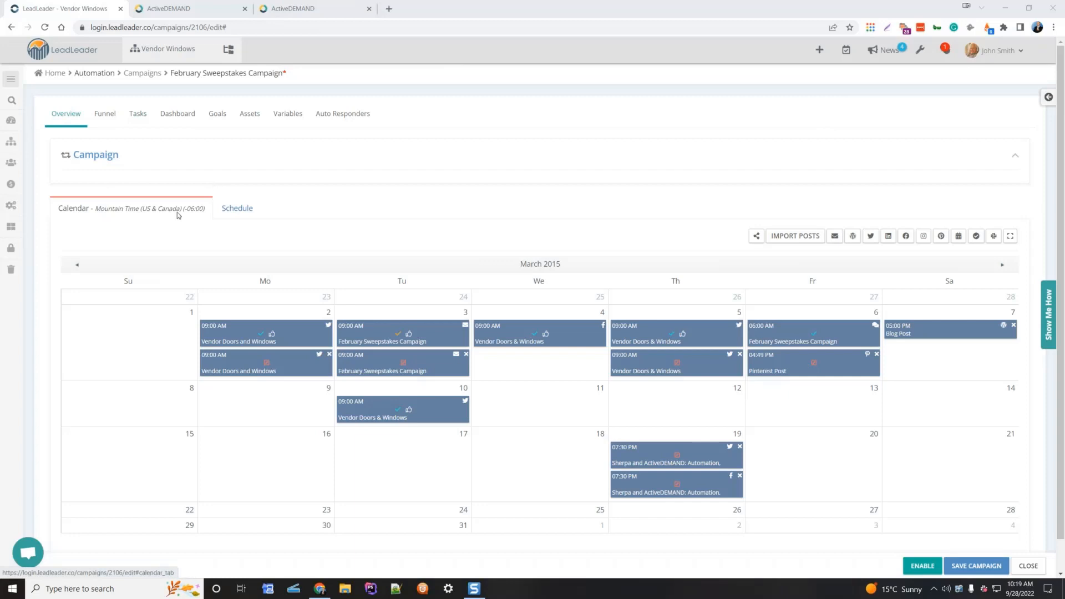
Open the February Sweepstakes Campaign's funnel and shift the Enter Sweepstakes Page block slightly.
left_click(105, 114)
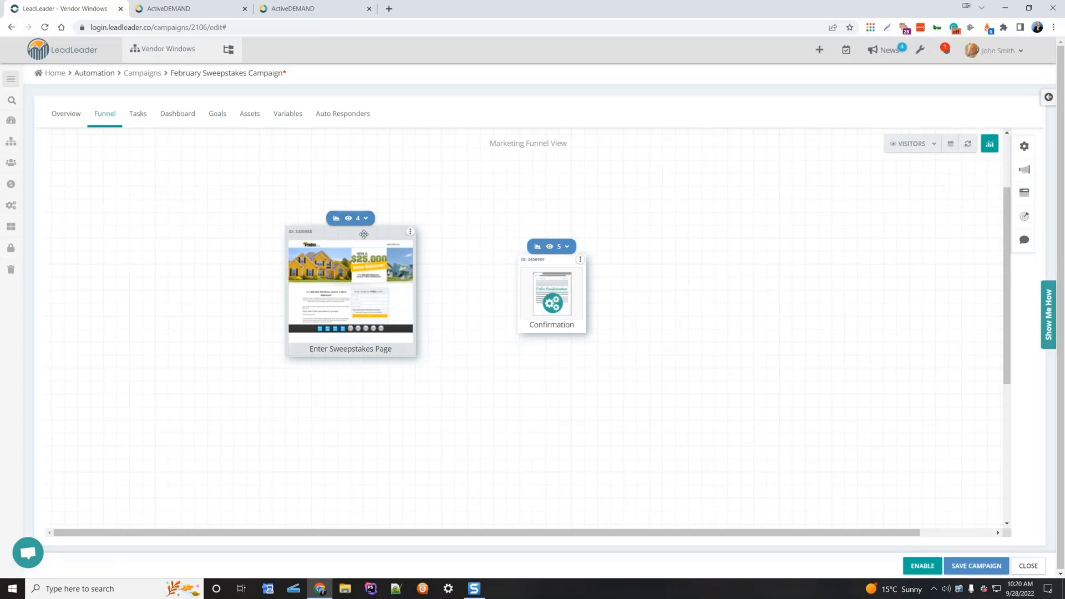
mouse_move(364, 234)
left_mouse_down()
mouse_move(376, 243)
mouse_move(368, 232)
left_mouse_up()
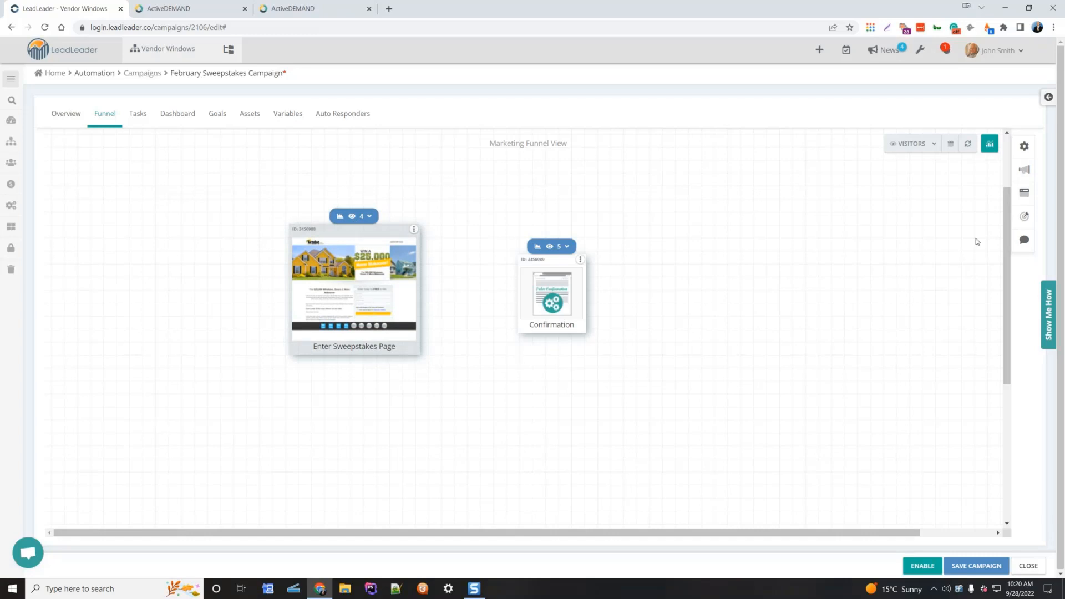
Review the funnel's marketing channel, landing page, campaign and note widgets, and the properties of the Enter Sweepstakes Page.
left_click(1024, 170)
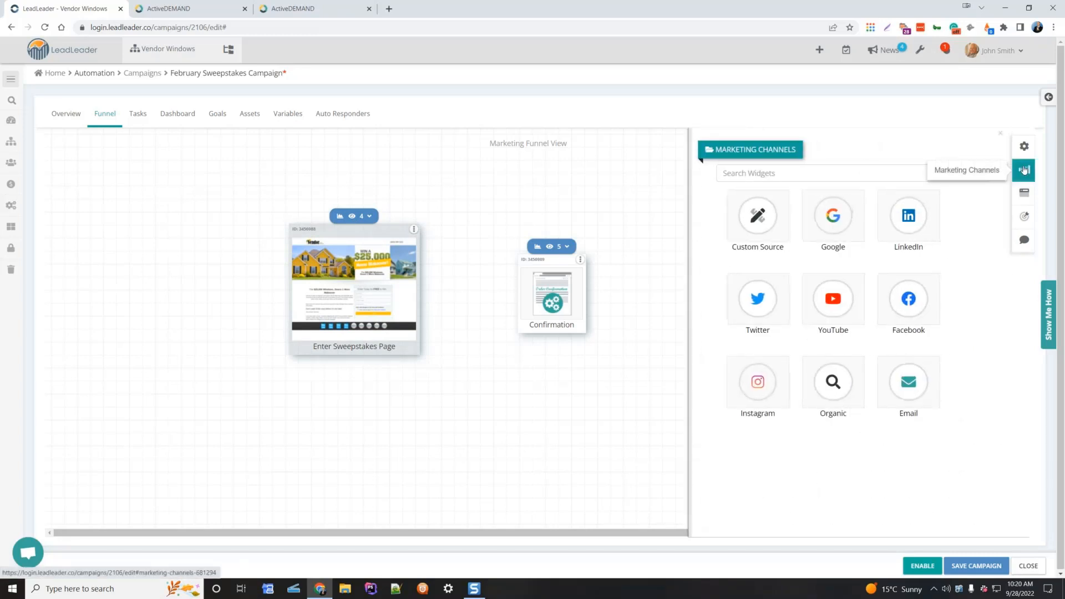
left_click(1023, 193)
left_click(1023, 218)
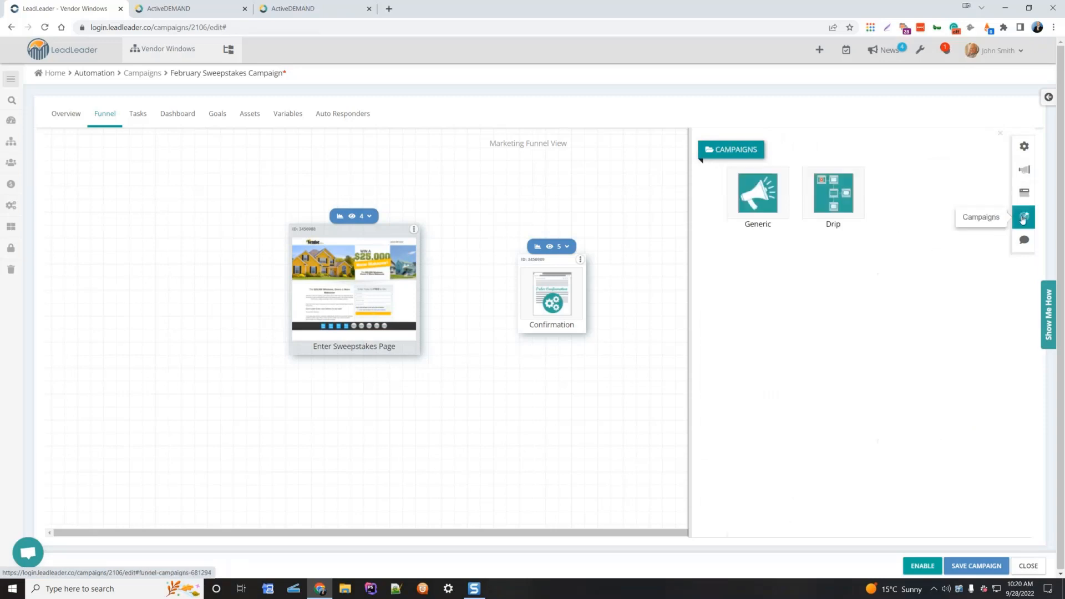
left_click(1023, 241)
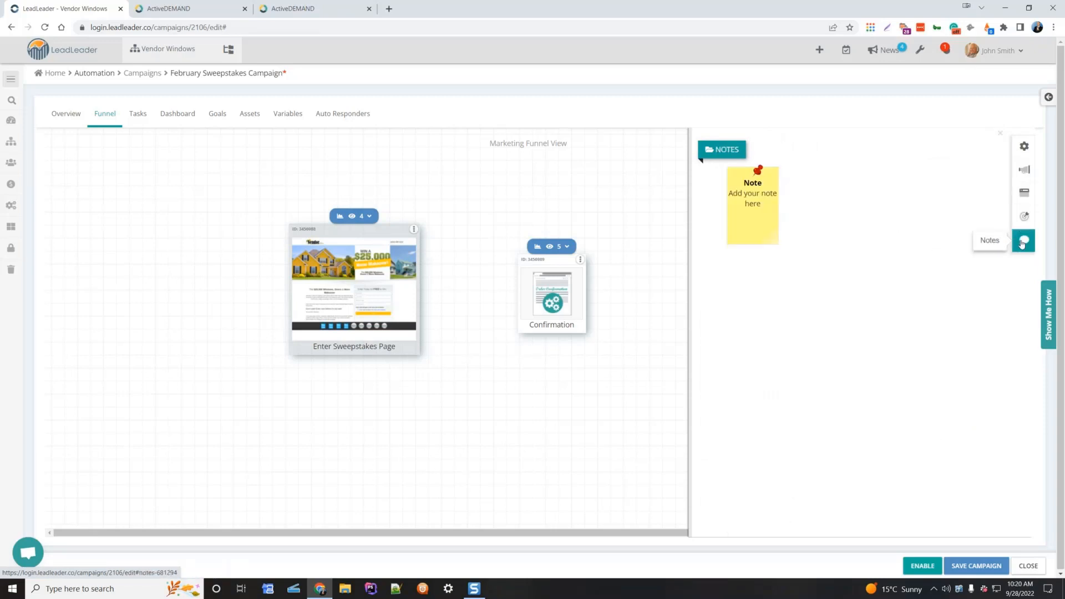
left_click(1026, 169)
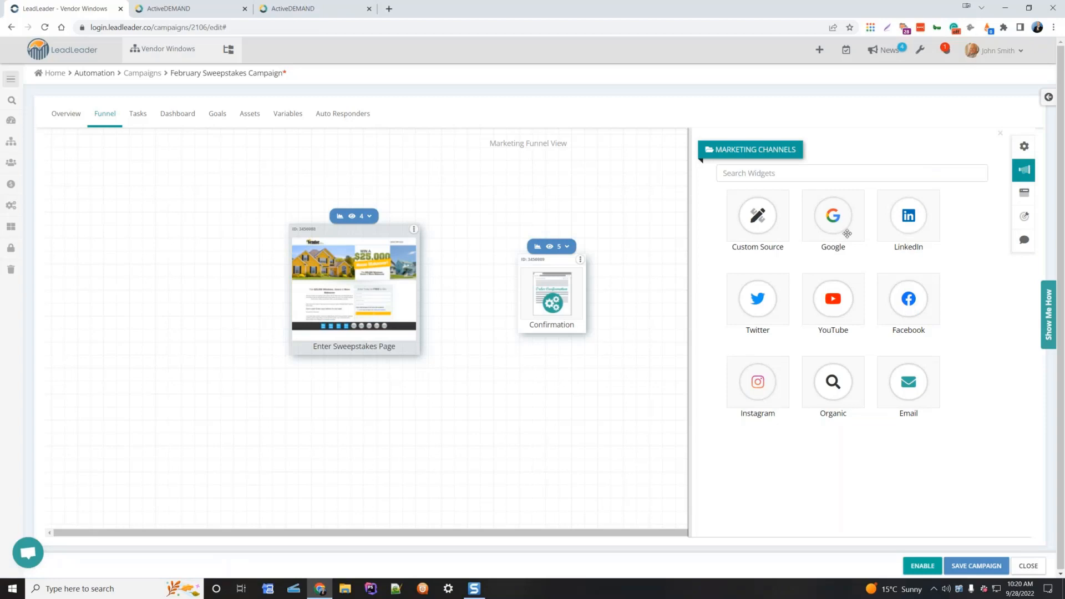
left_click(109, 333)
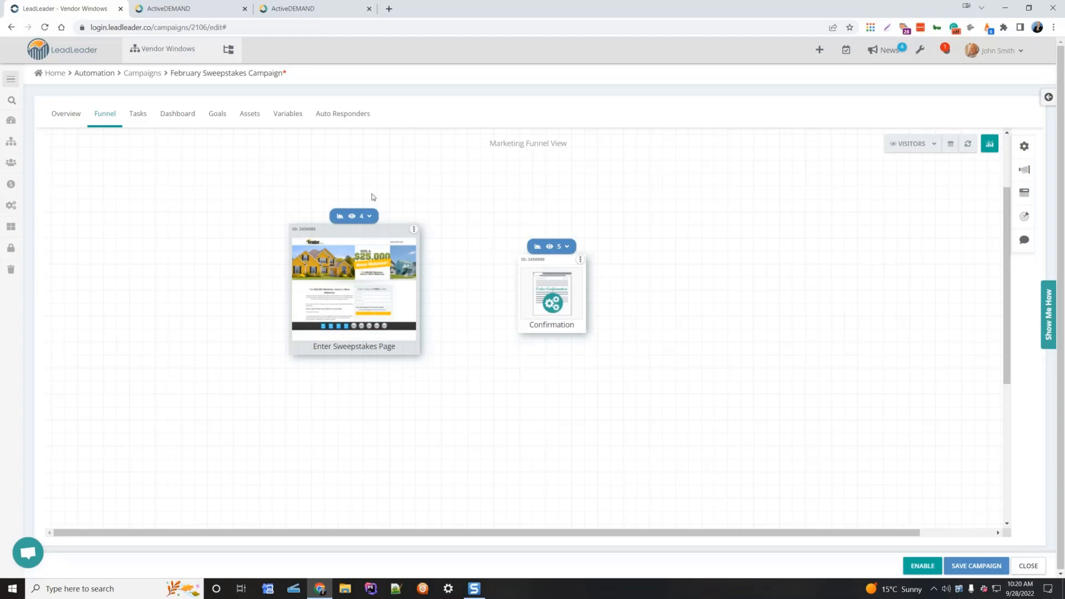
left_click(365, 284)
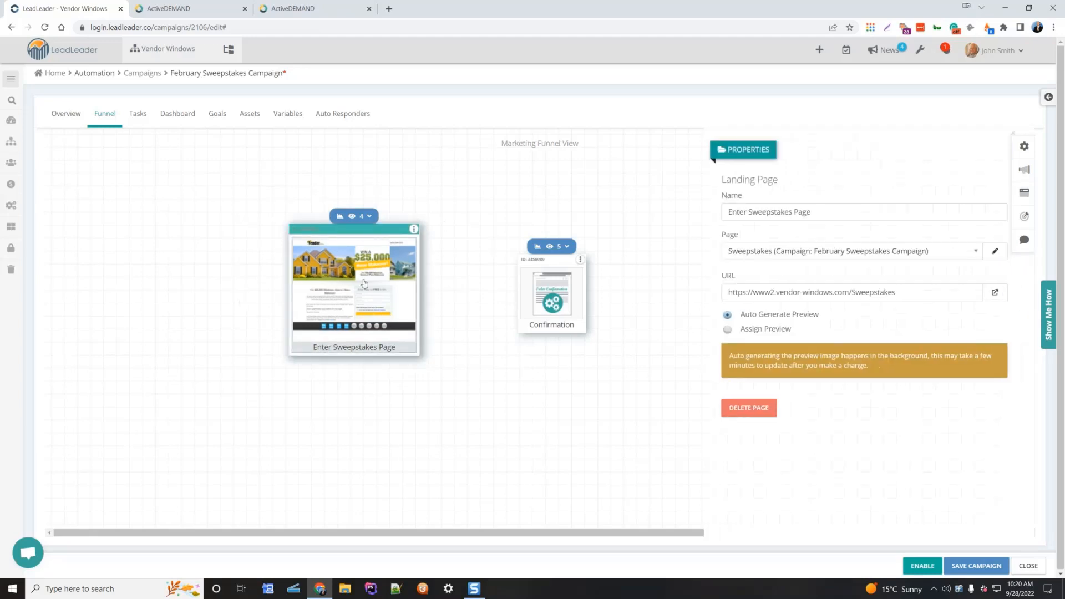
left_click(214, 392)
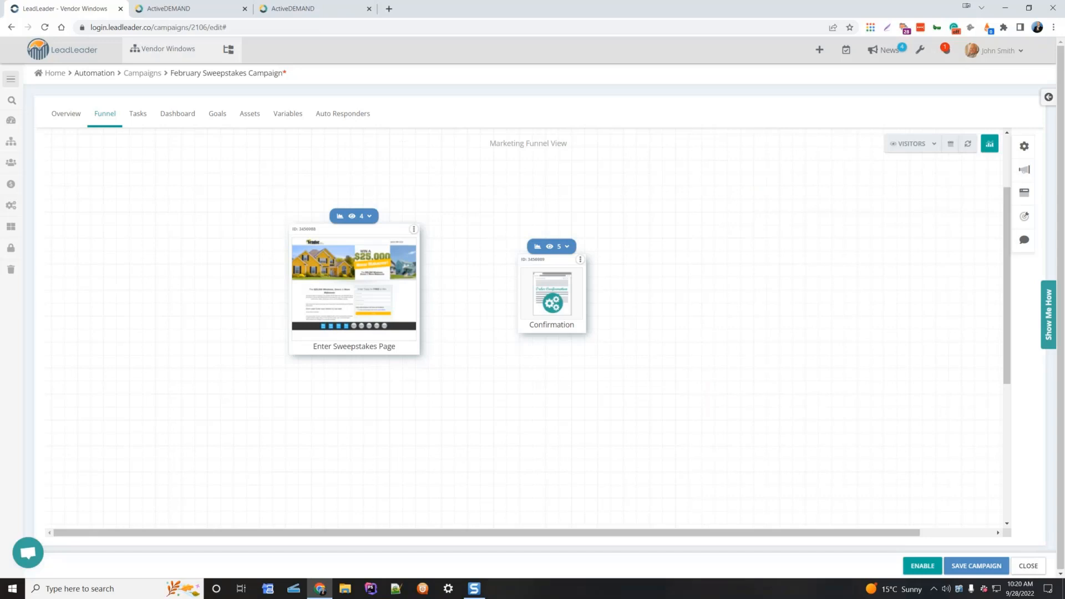
Add an Appointment landing page to the funnel below the existing pages and open its properties.
left_click(1023, 194)
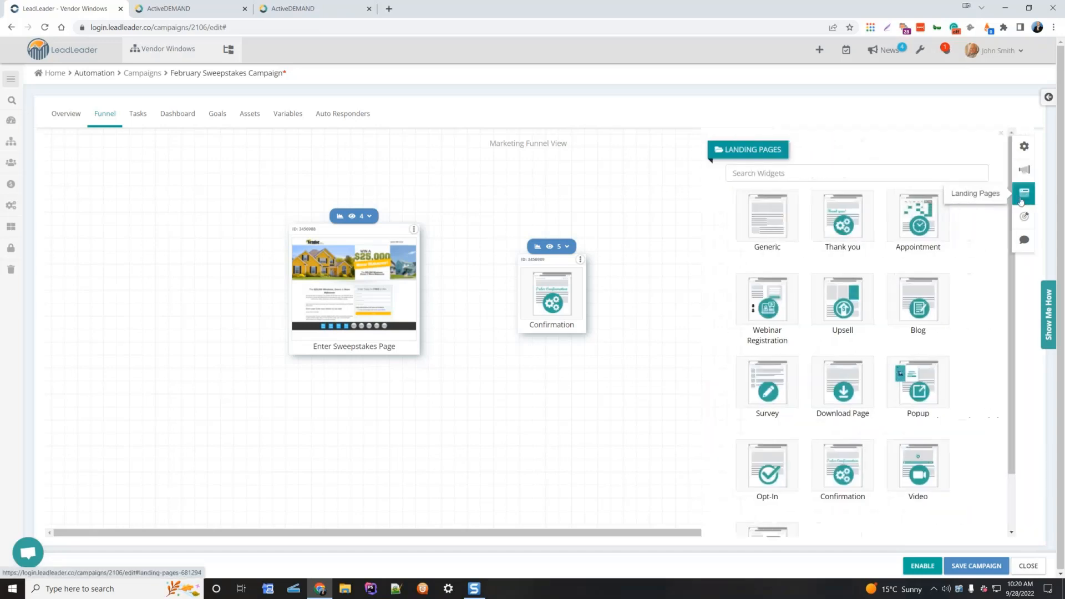
left_click_drag(909, 223, 516, 446)
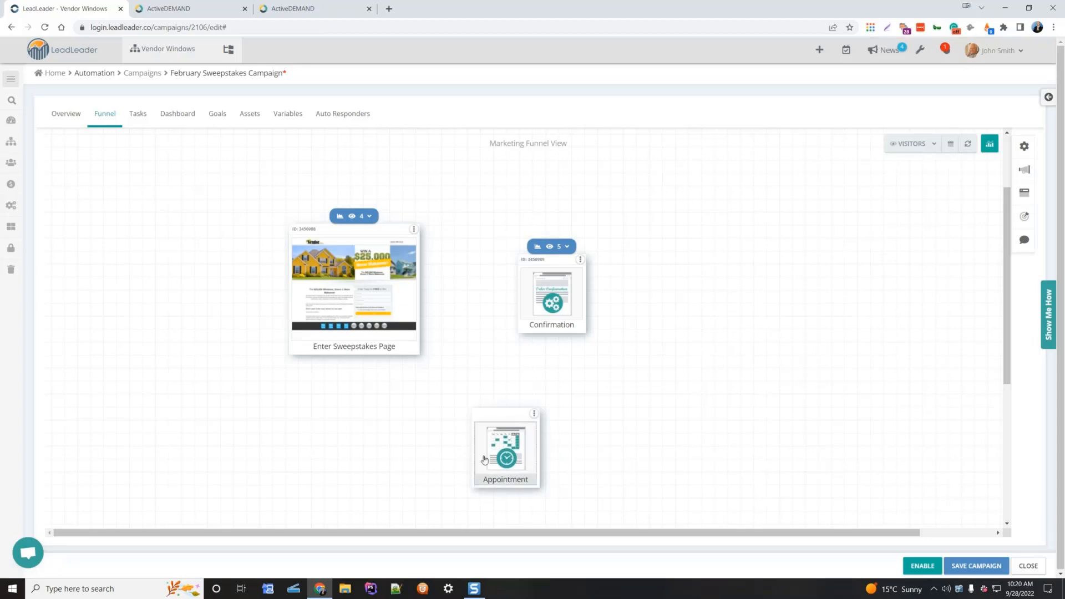
left_click(507, 475)
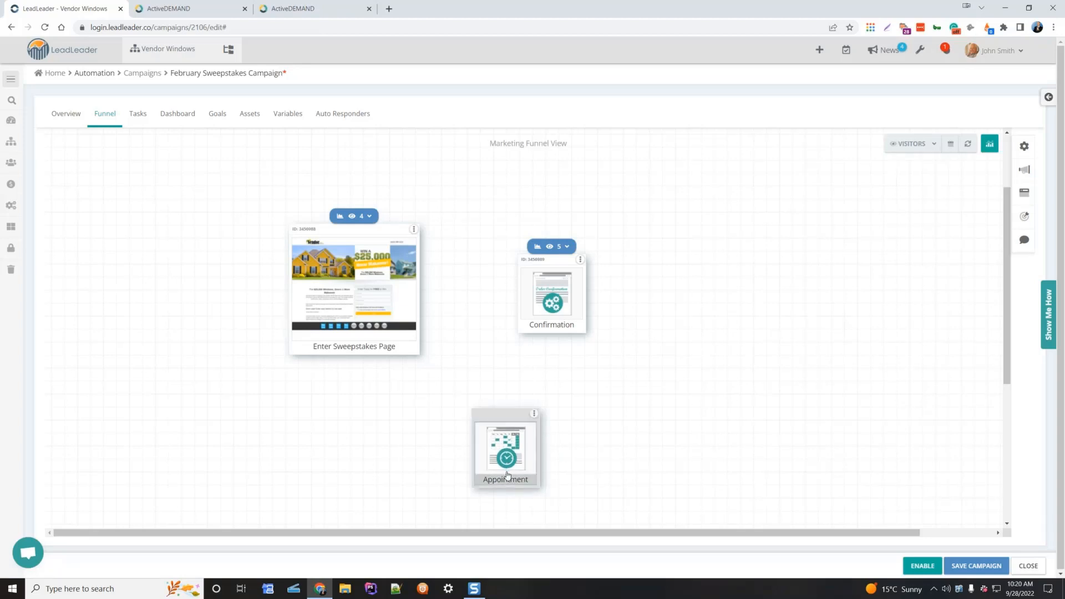
right_click(526, 483)
key("Escape")
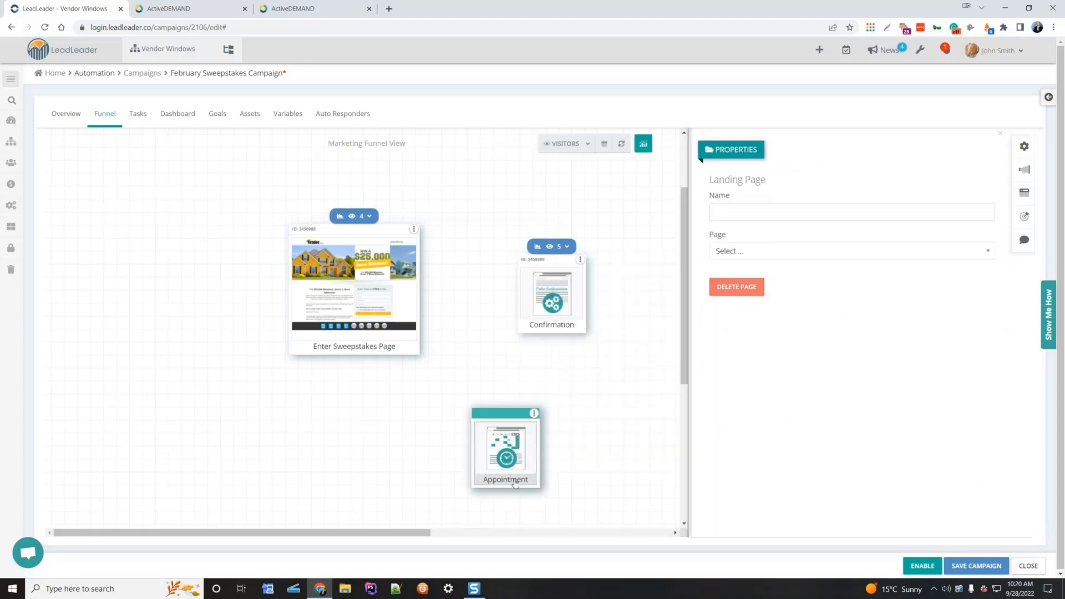
Assign External Page as the Appointment block's page and look through the other account pages on offer.
left_click(838, 253)
scroll(815, 330, "down", 1)
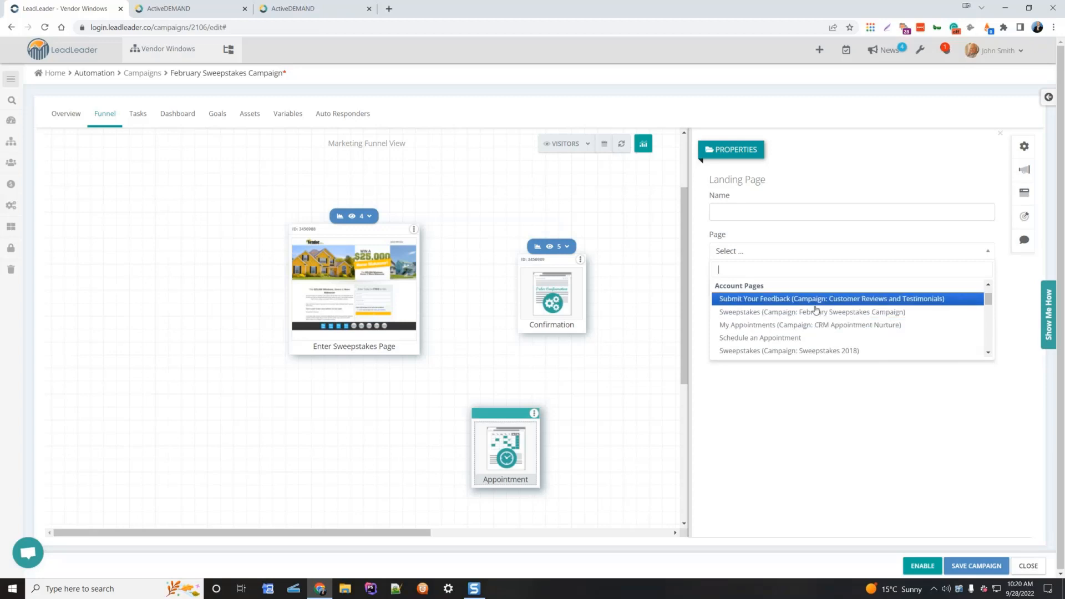
scroll(814, 314, "down", 5)
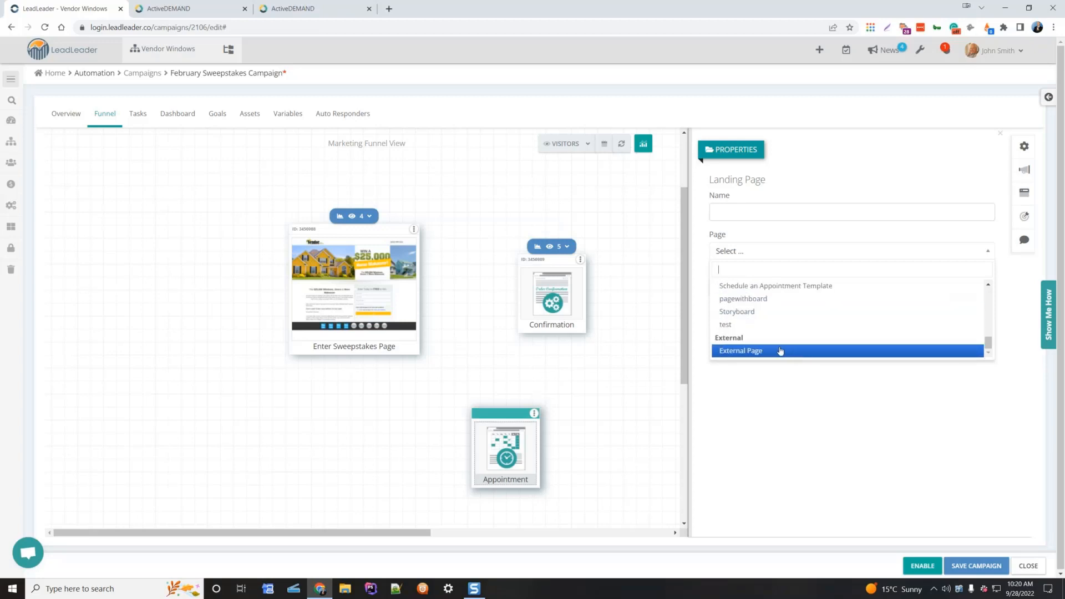
left_click(780, 351)
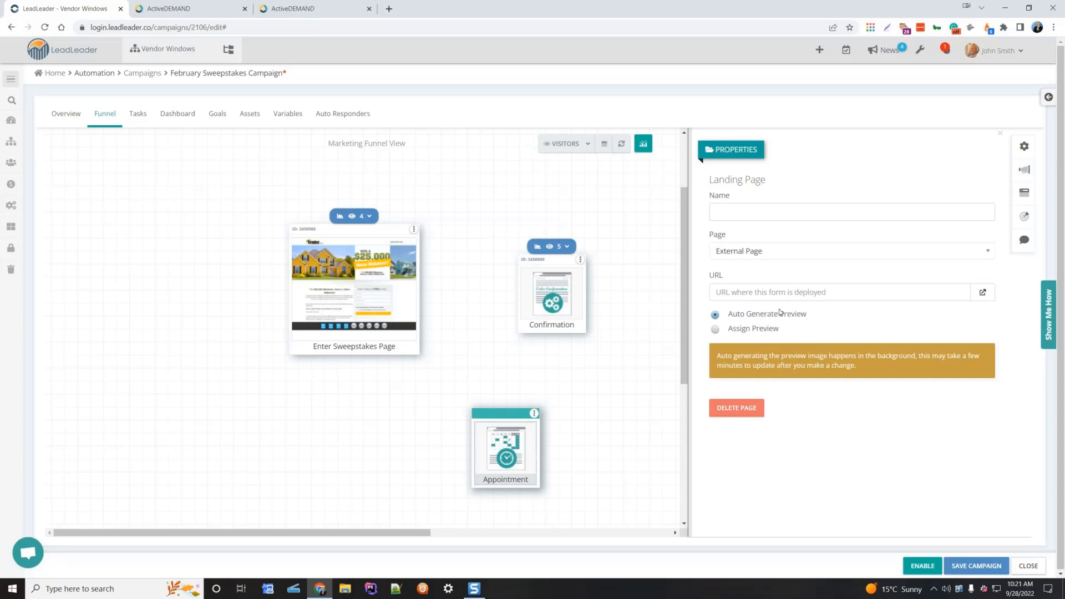
left_click(776, 252)
scroll(775, 308, "up", 5)
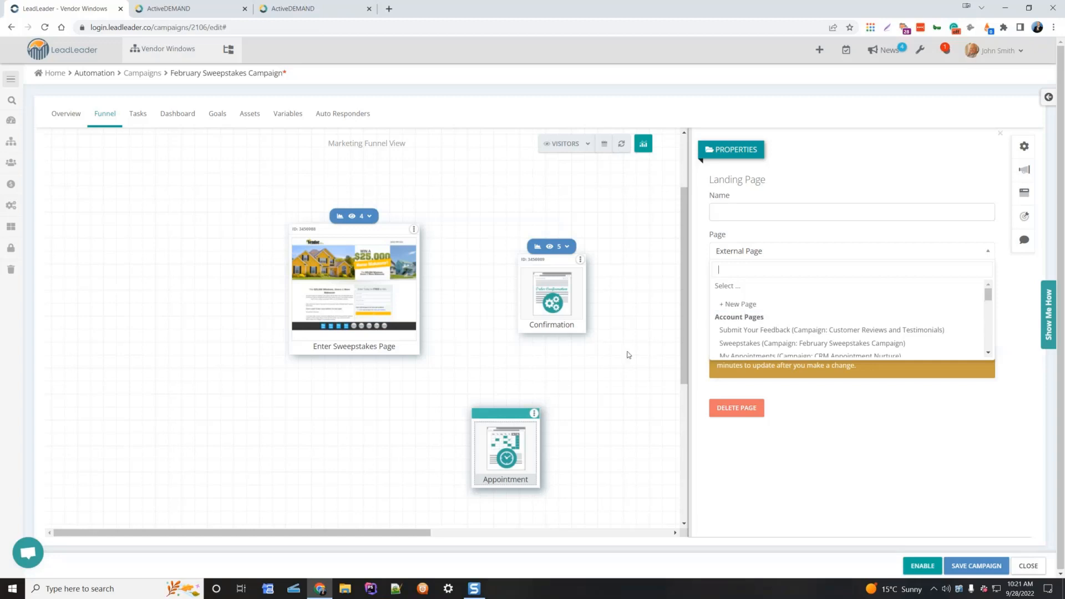
Close the Appointment block's properties and delete the block from the funnel.
left_click(604, 438)
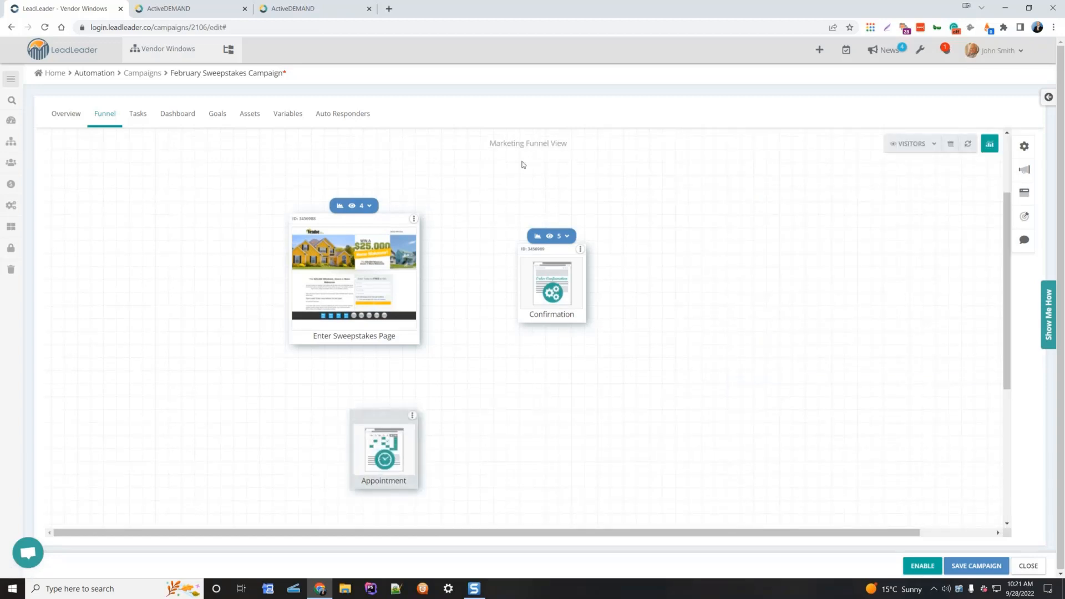
left_click(412, 418)
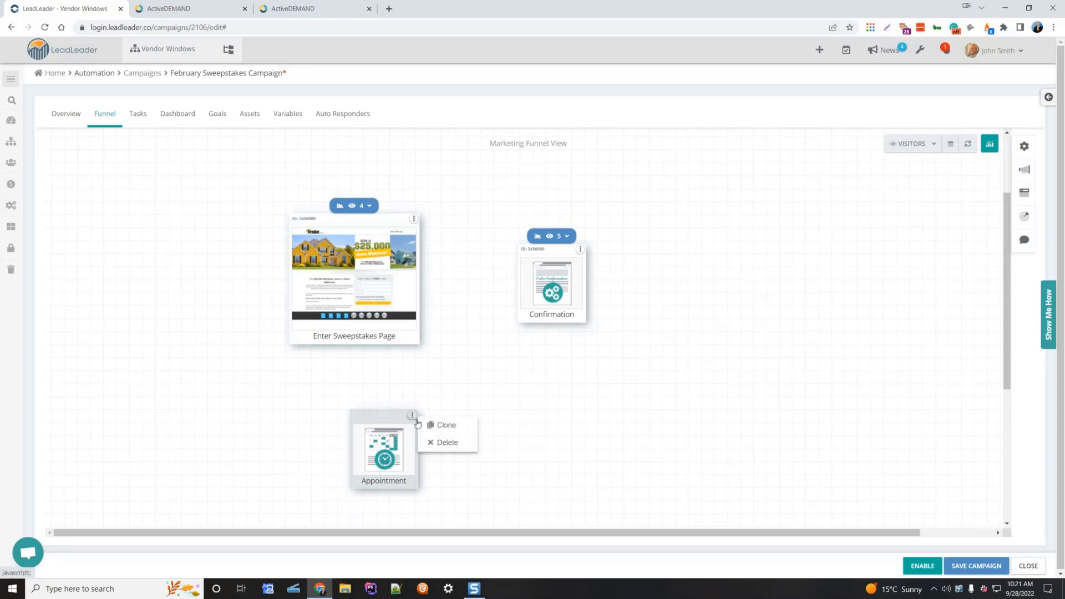
left_click(443, 443)
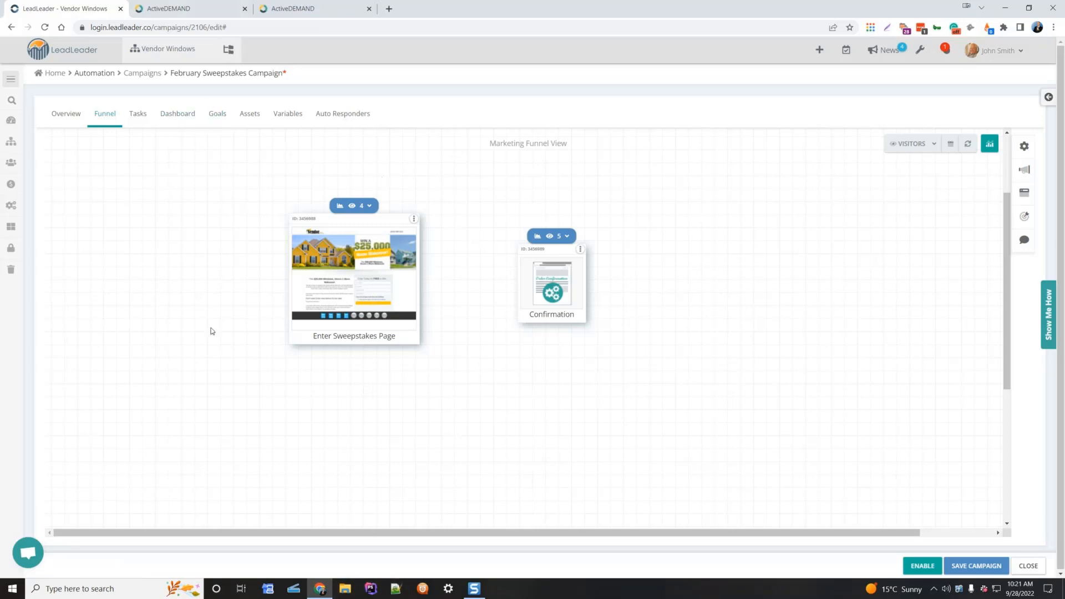
Inspect the Enter Sweepstakes Page's landing page properties and open its funnel analytics.
left_click(333, 278)
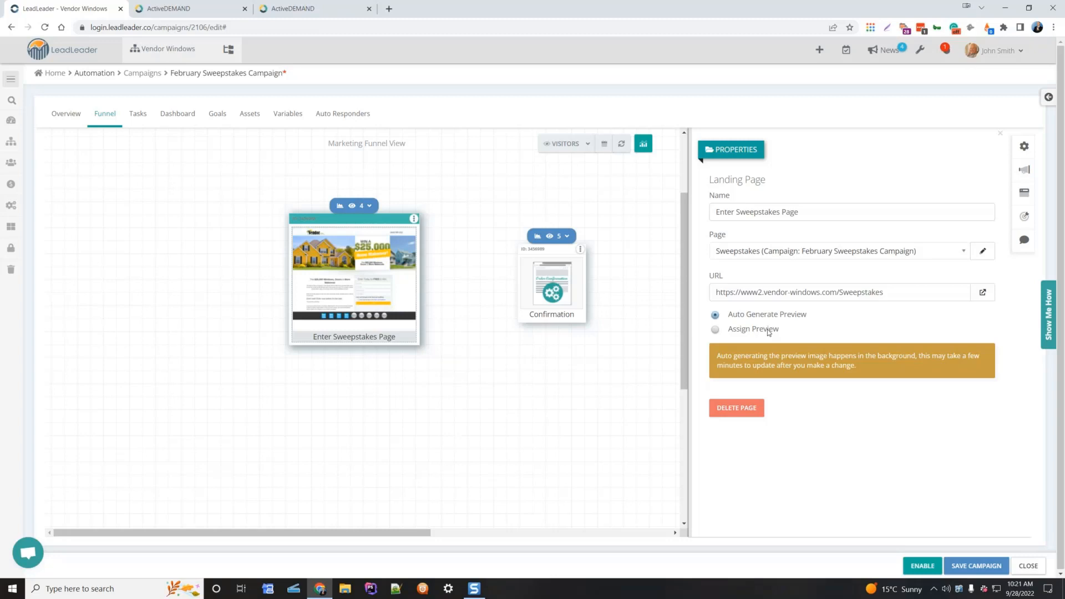
left_click(499, 449)
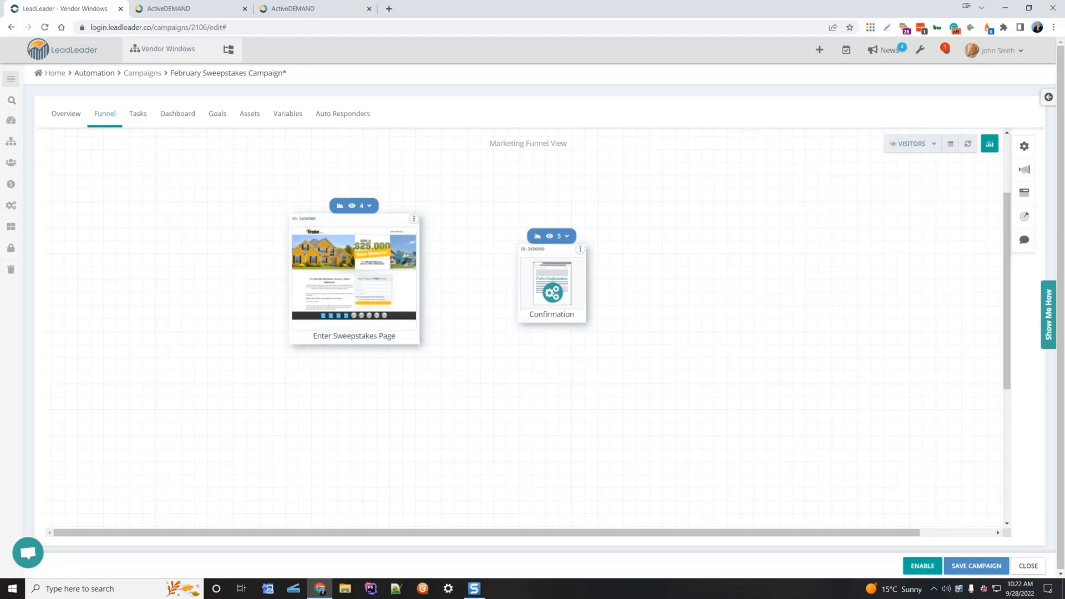
left_click(370, 206)
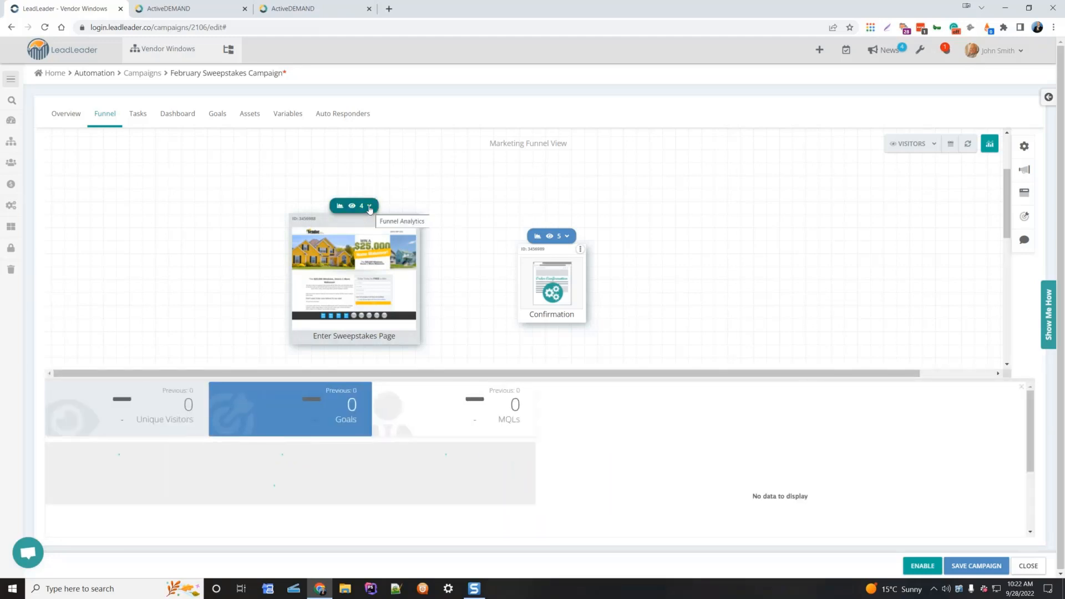
Switch the Enter Sweepstakes Page's displayed metric to MQLs and review its funnel analytics through to the traffic source table.
left_click(369, 208)
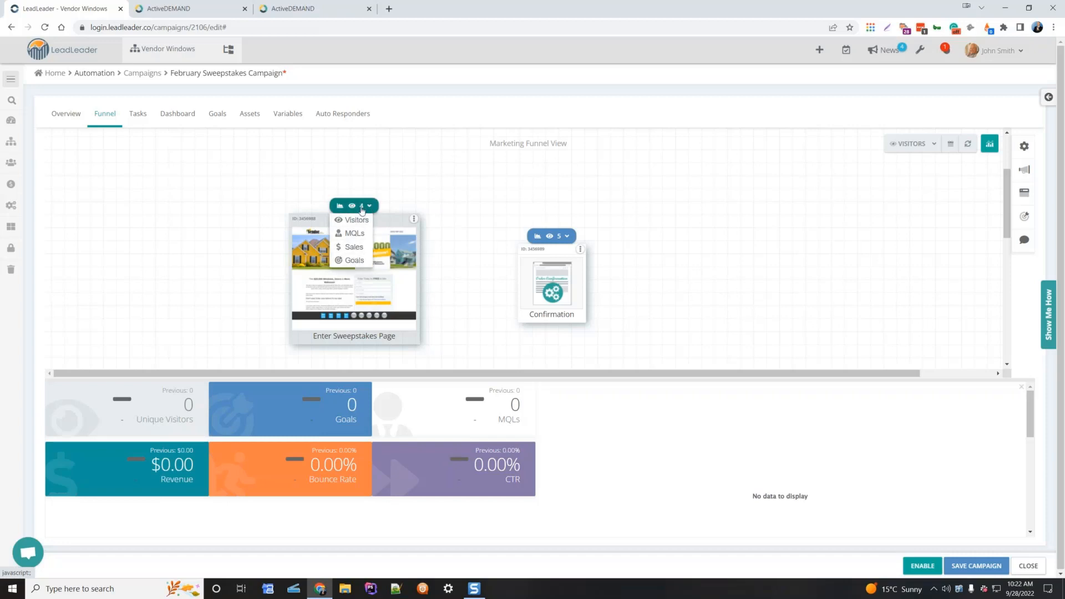
left_click(355, 236)
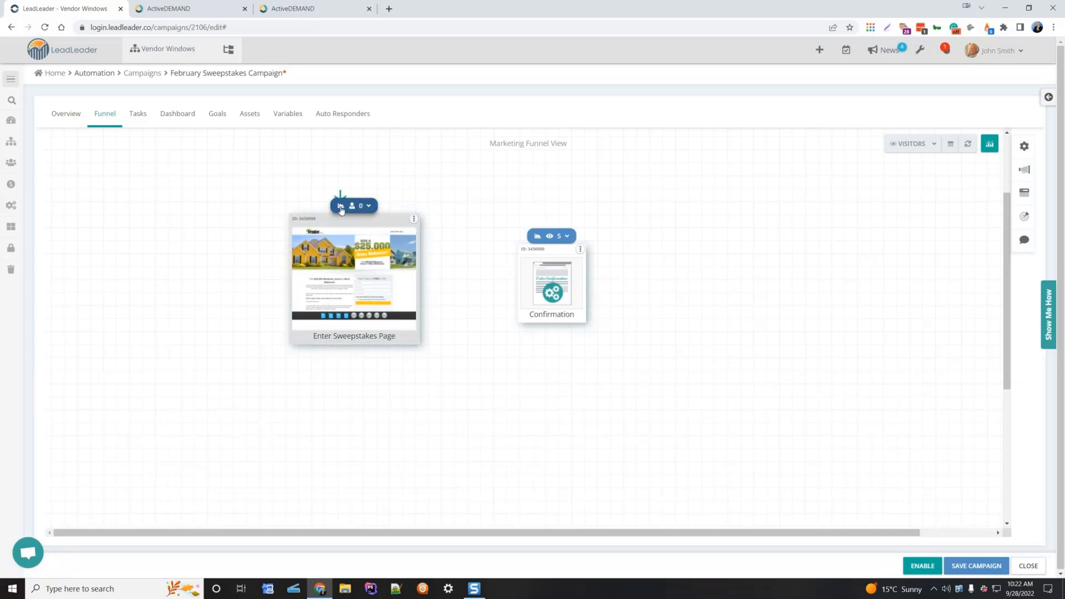
left_click(341, 208)
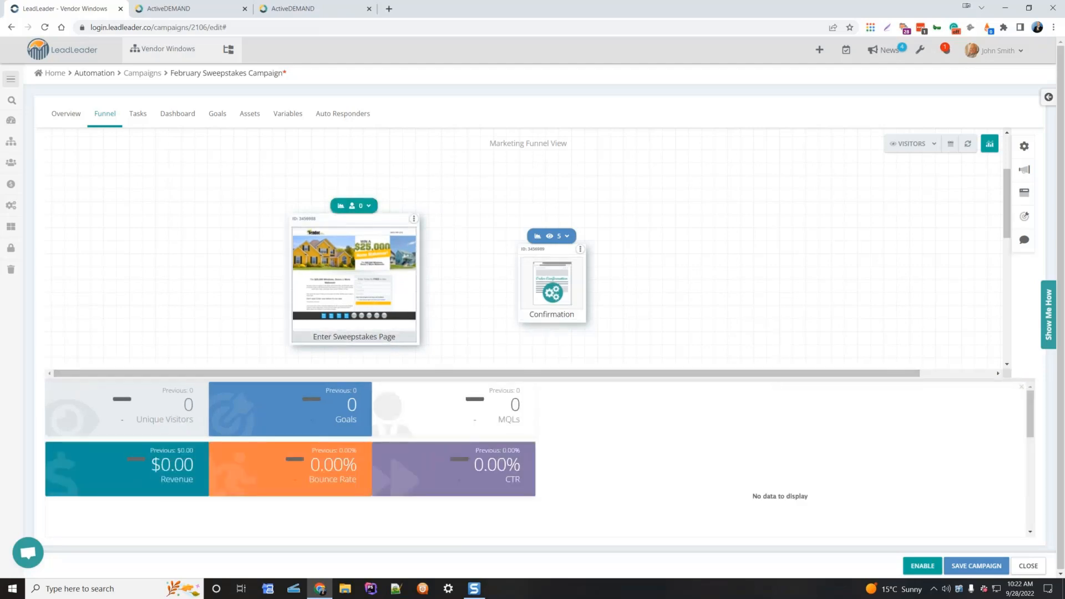
scroll(618, 430, "down", 5)
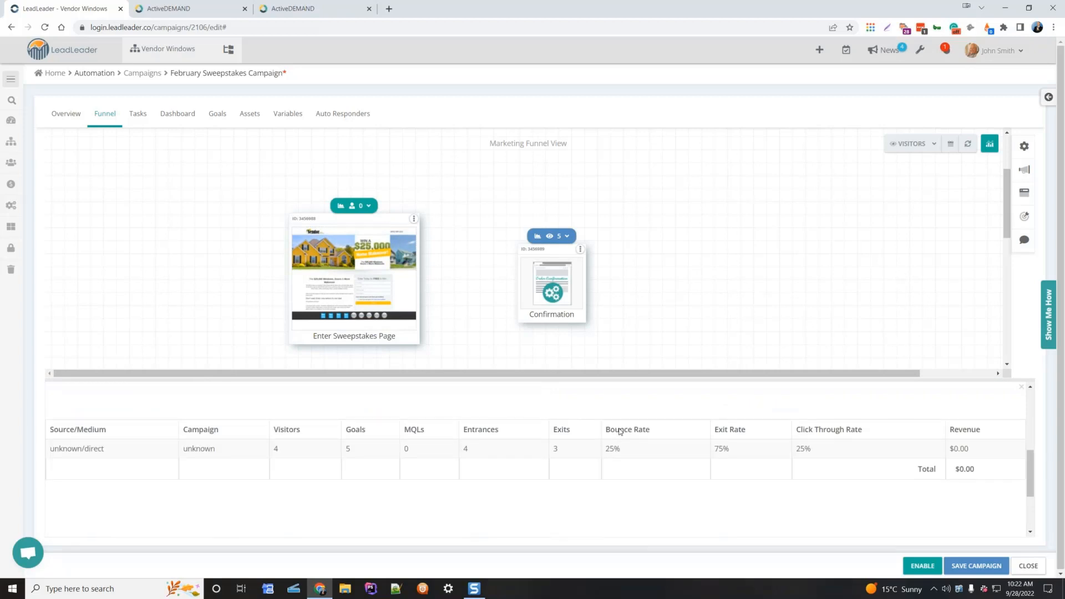
left_click(645, 286)
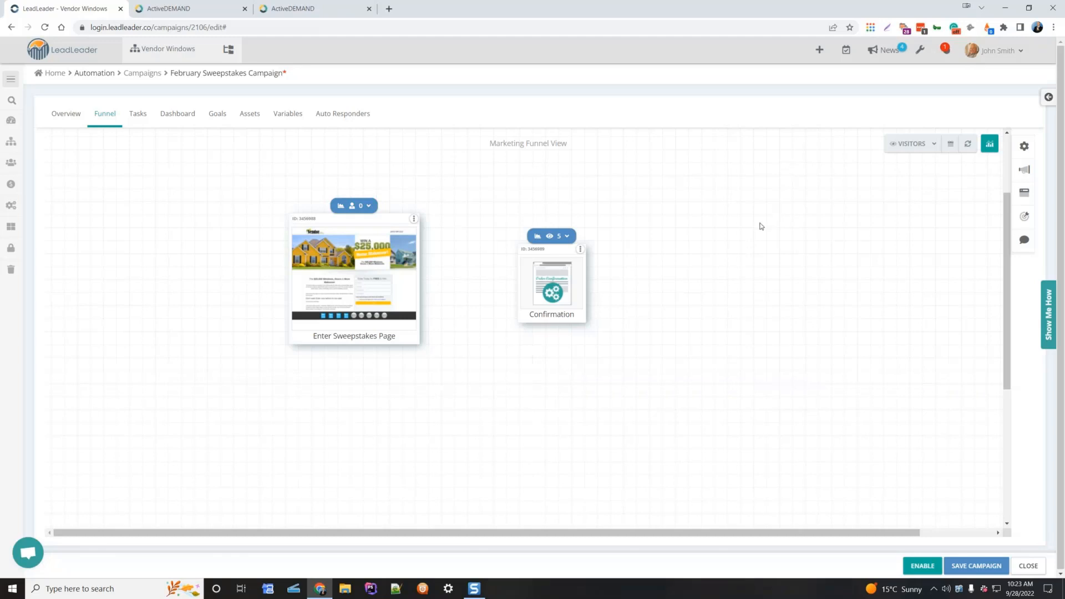
Connect the Enter Sweepstakes Page to the Confirmation page in the funnel.
mouse_move(332, 282)
left_click_drag(446, 278, 543, 280)
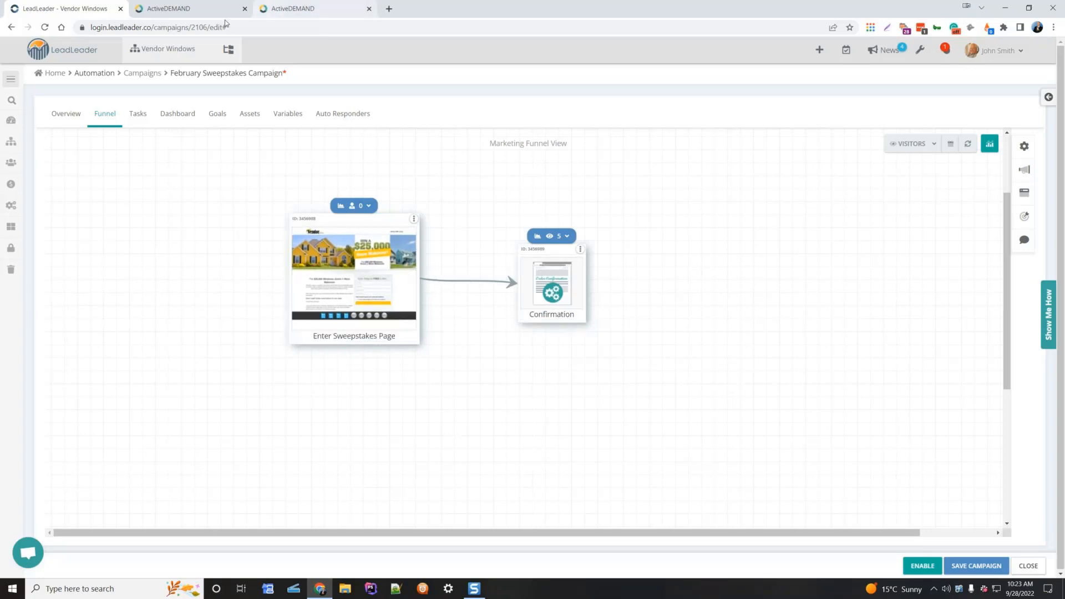
View the CDAP webinar workflow and the ActiveDEMAND Trial Accounts funnel as examples, and return to the February Sweepstakes funnel.
left_click(168, 7)
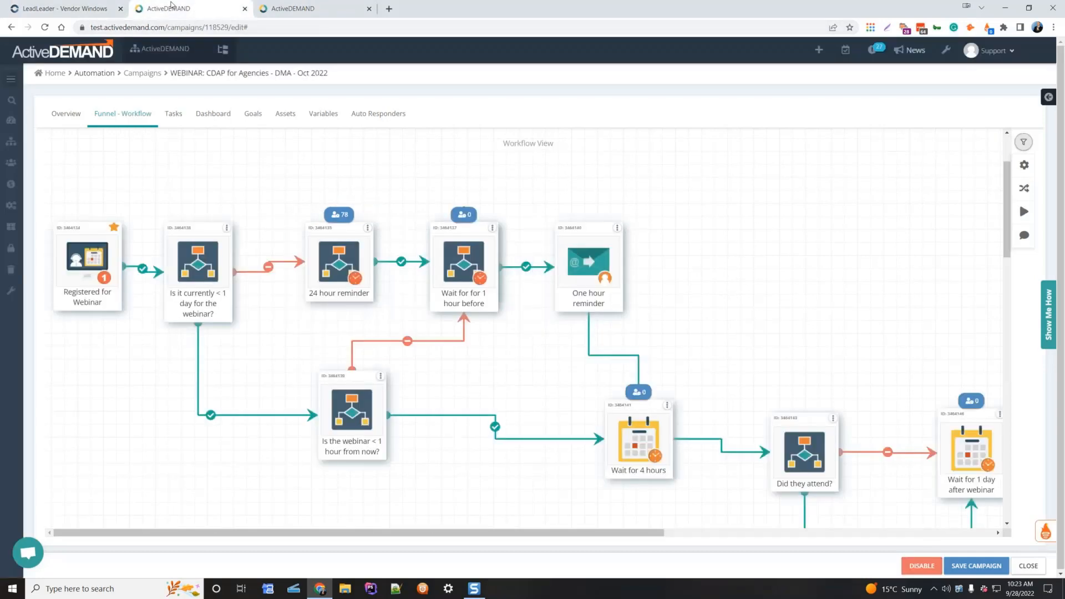
left_click(296, 9)
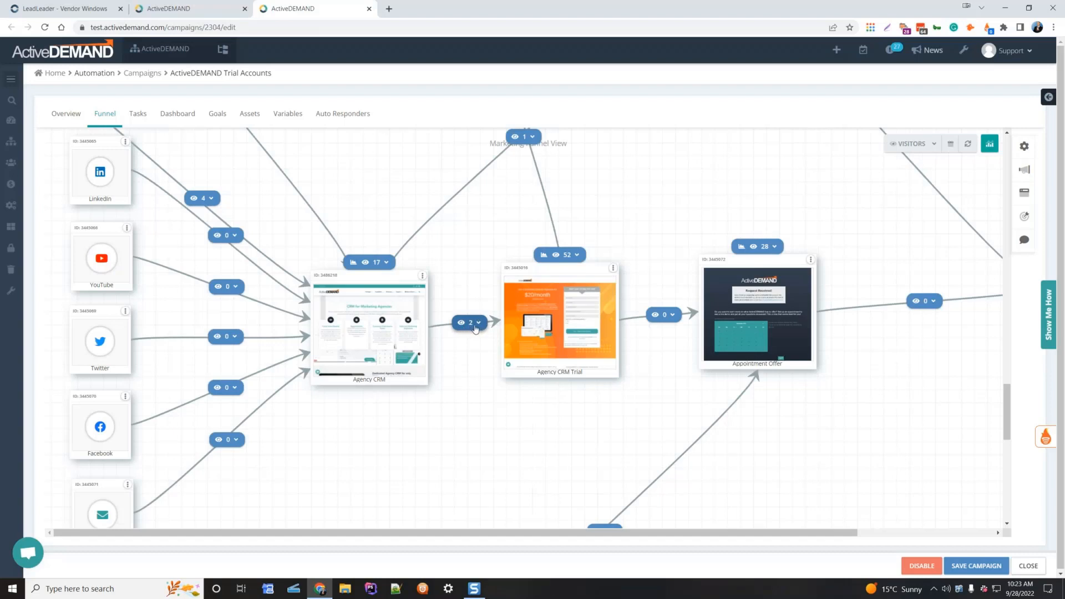
key("ctrl+1")
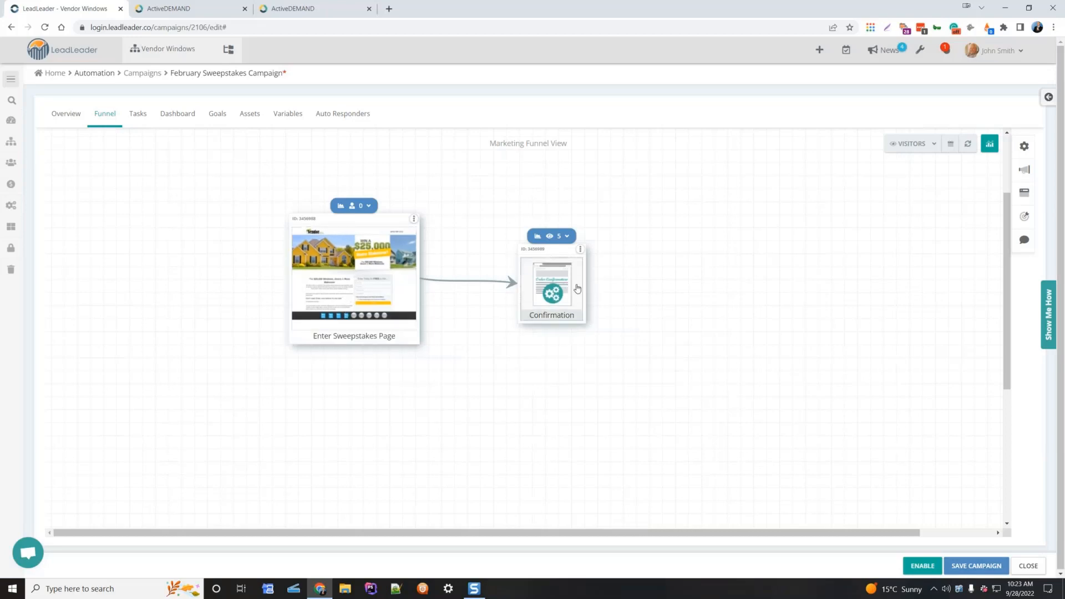
Add Google, LinkedIn and YouTube marketing channels in a column before the Enter Sweepstakes Page.
left_click(1021, 176)
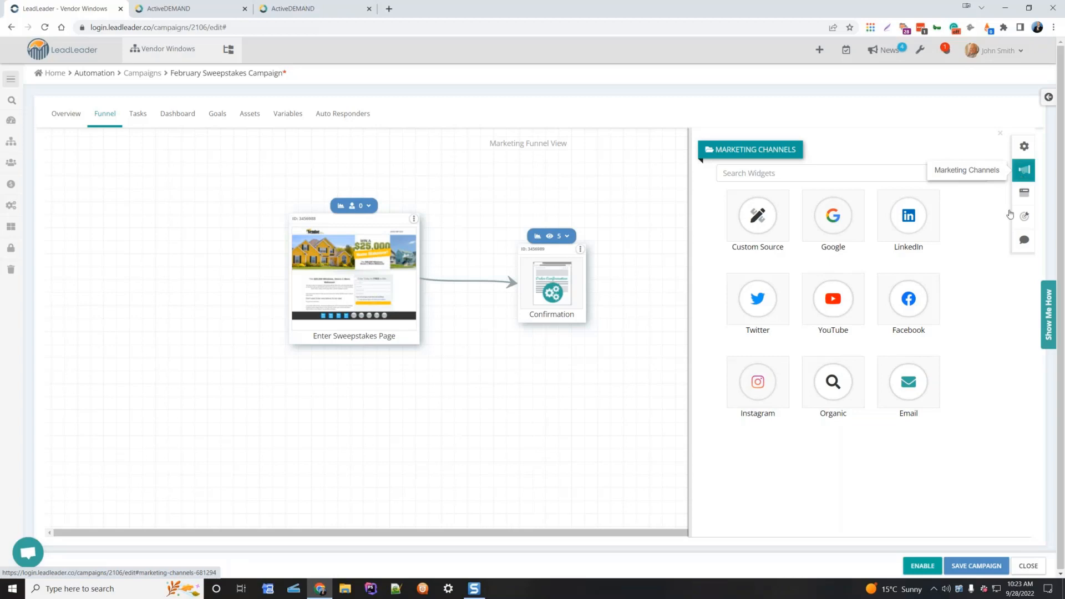
left_click_drag(840, 225, 163, 235)
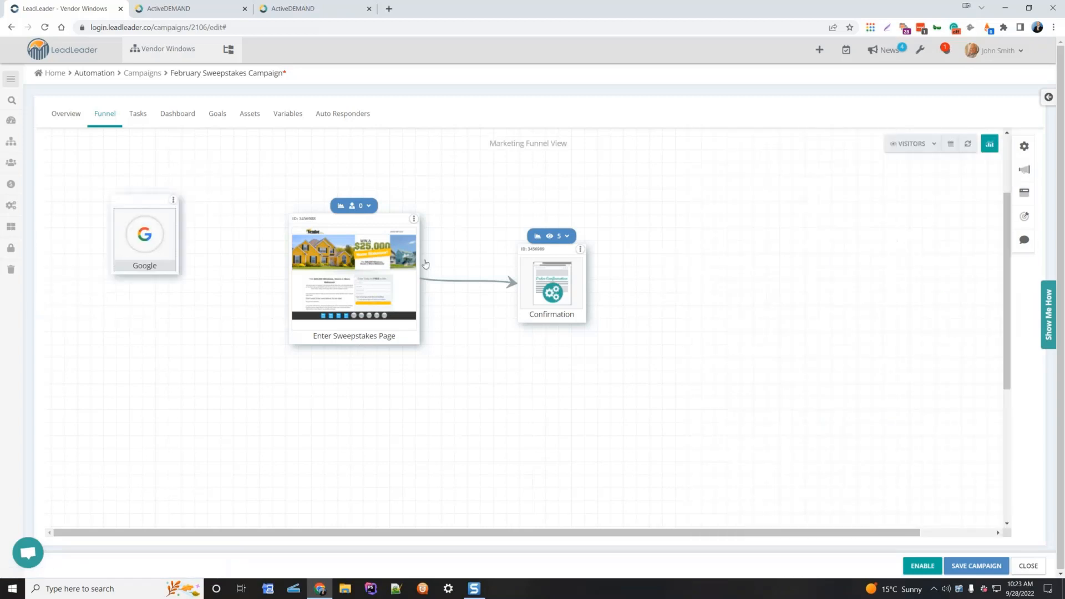
left_click(1023, 169)
left_click_drag(913, 225, 146, 336)
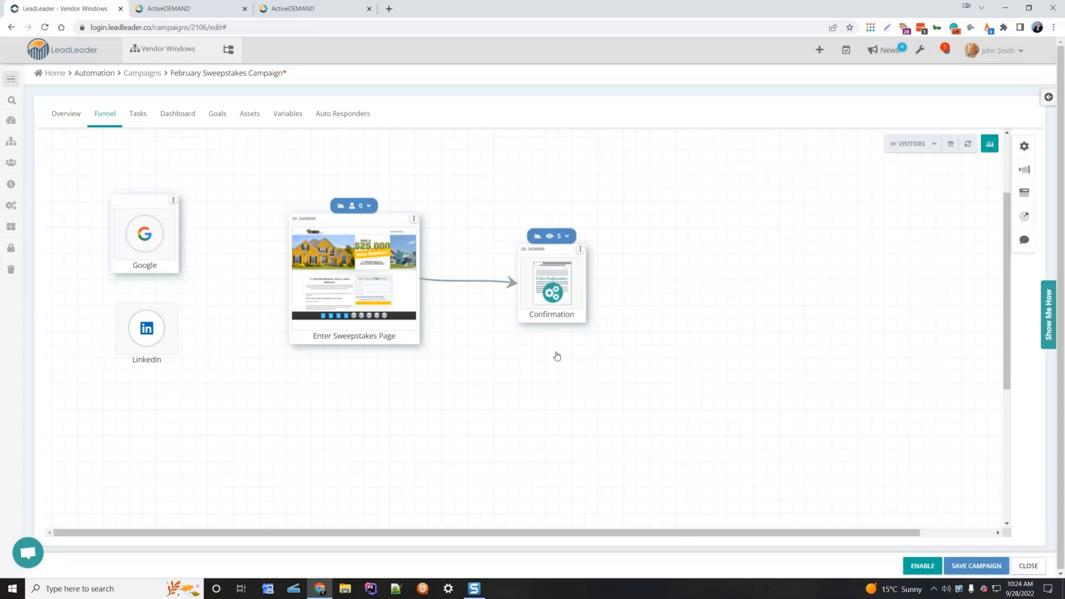
left_click(1021, 171)
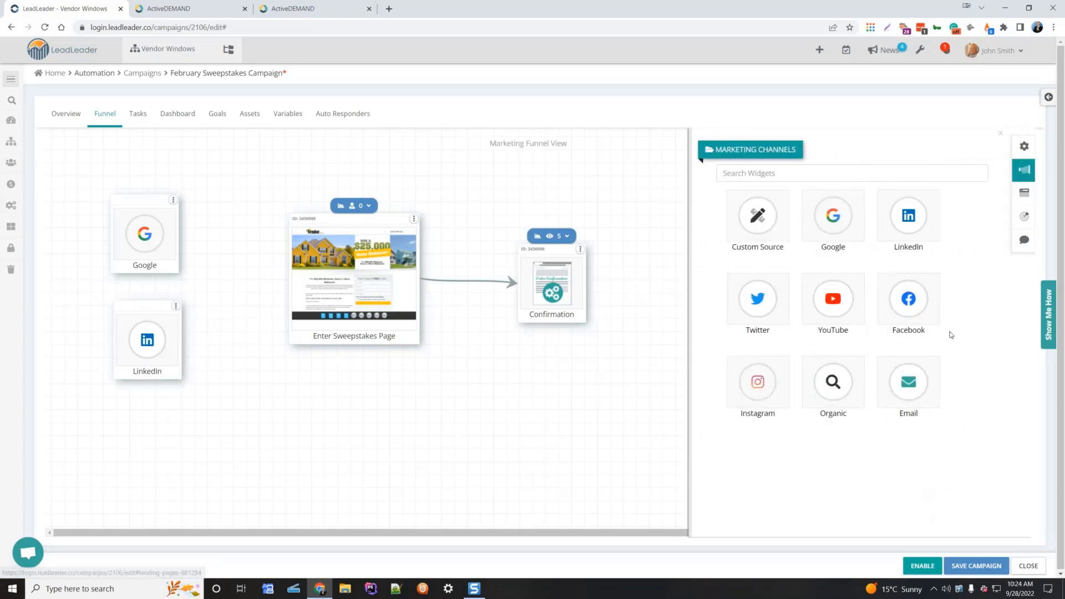
left_click_drag(840, 302, 224, 461)
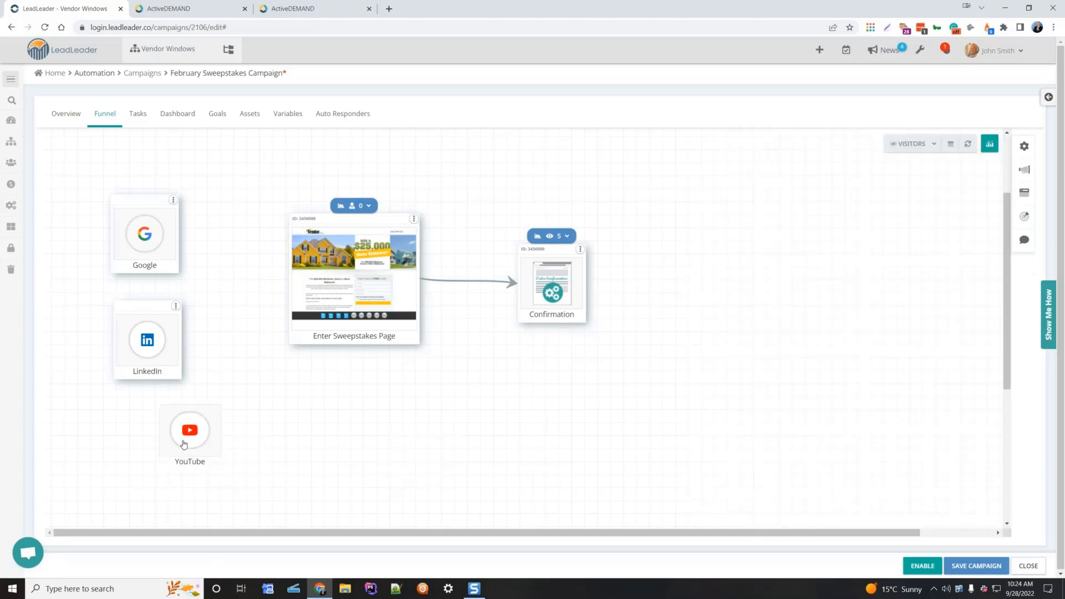
Add a Facebook marketing channel to the funnel and place it below the YouTube channel.
left_click(1027, 174)
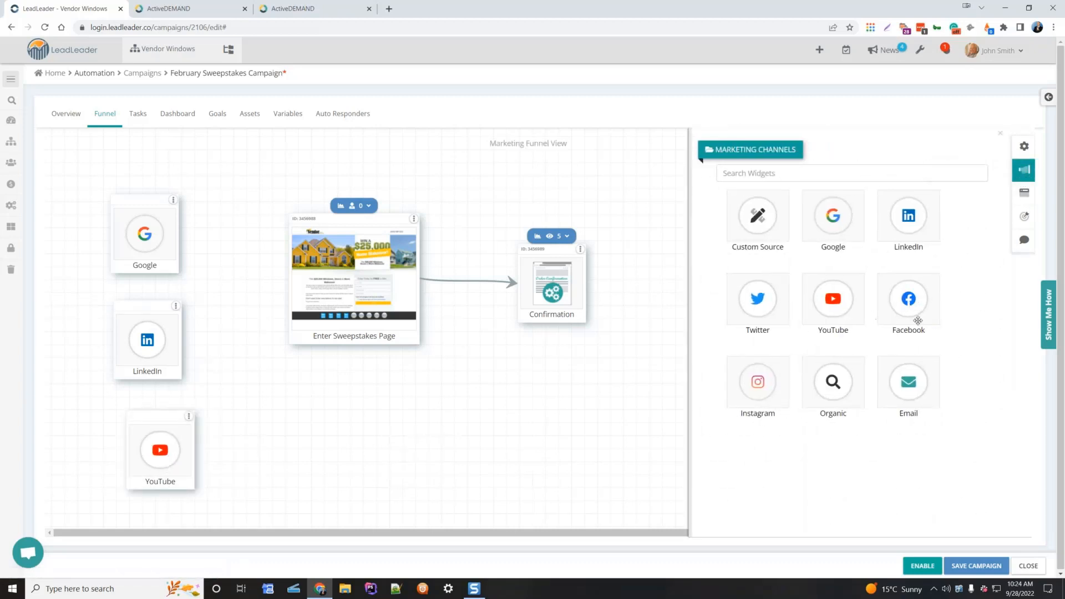
left_click_drag(909, 306, 148, 162)
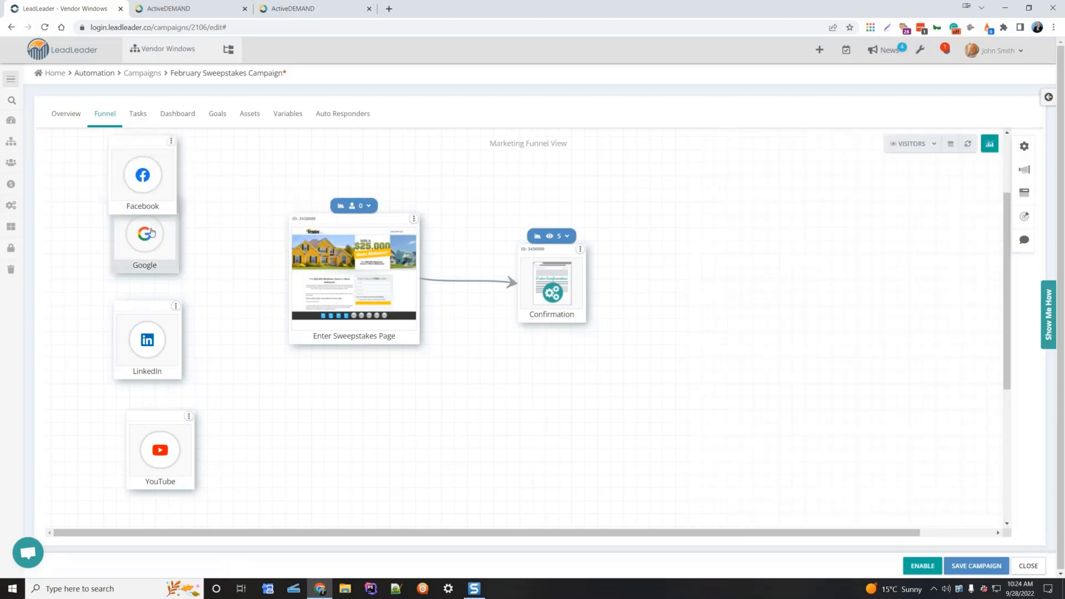
left_click_drag(148, 139, 148, 361)
scroll(357, 369, "up", 2)
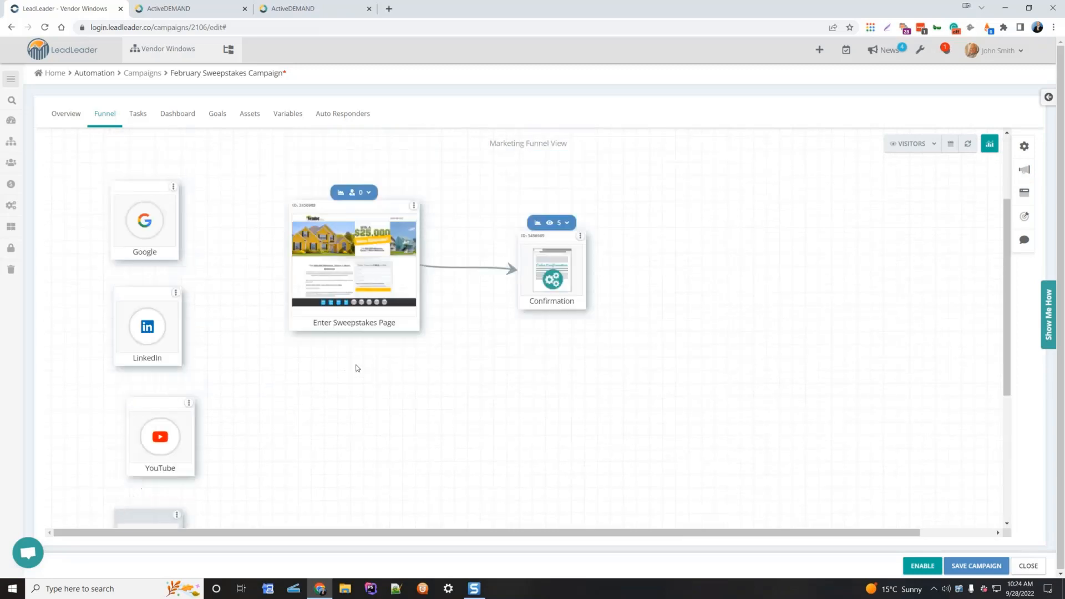
Select the four marketing channels, align them in a vertical column and space them evenly.
left_click_drag(70, 189, 225, 502)
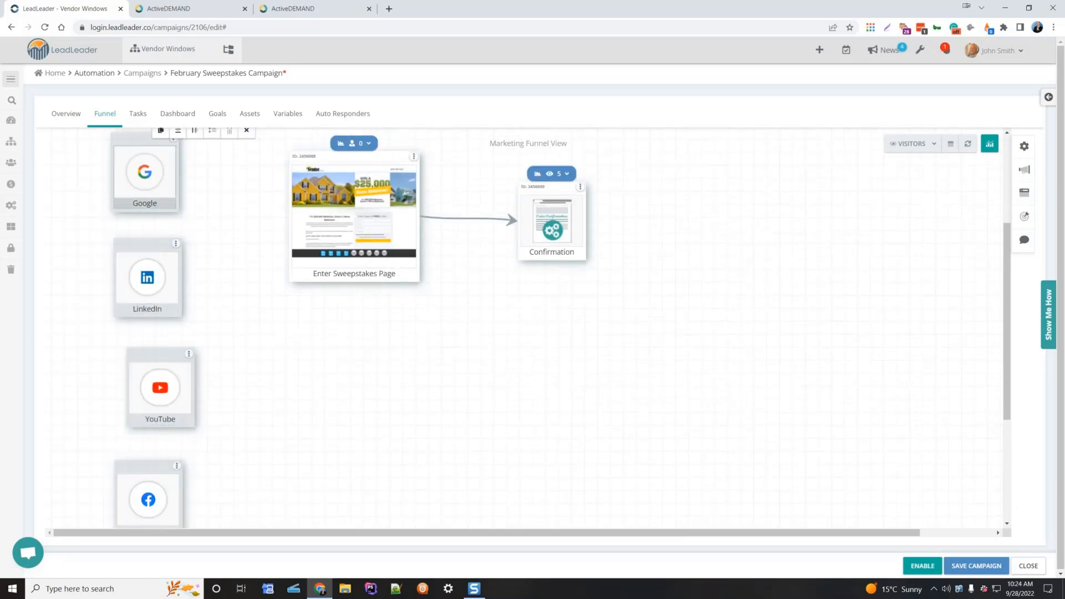
left_click(177, 131)
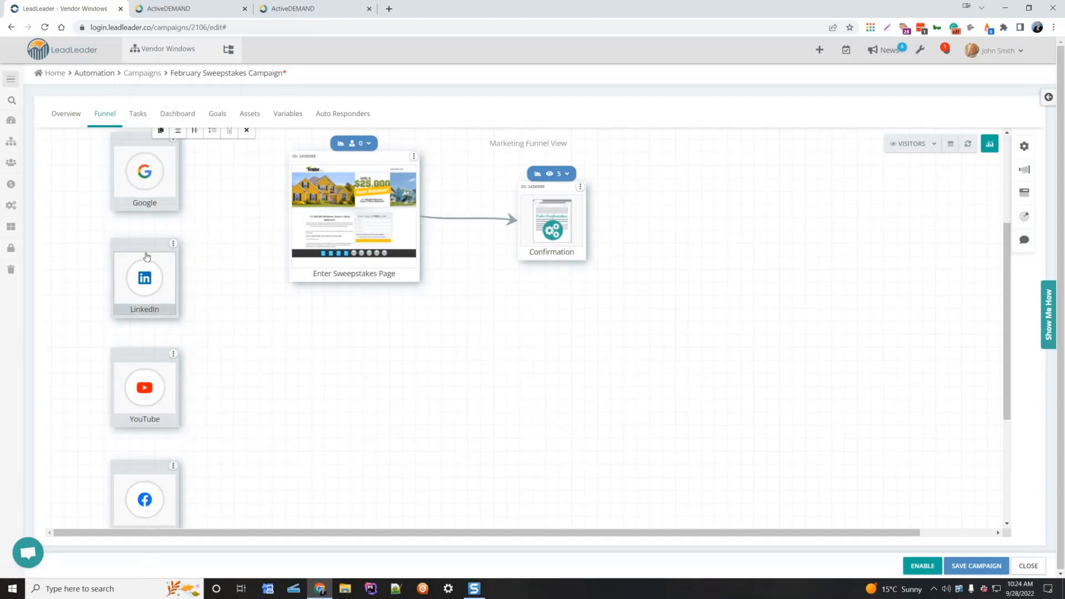
scroll(228, 217, "up", 1)
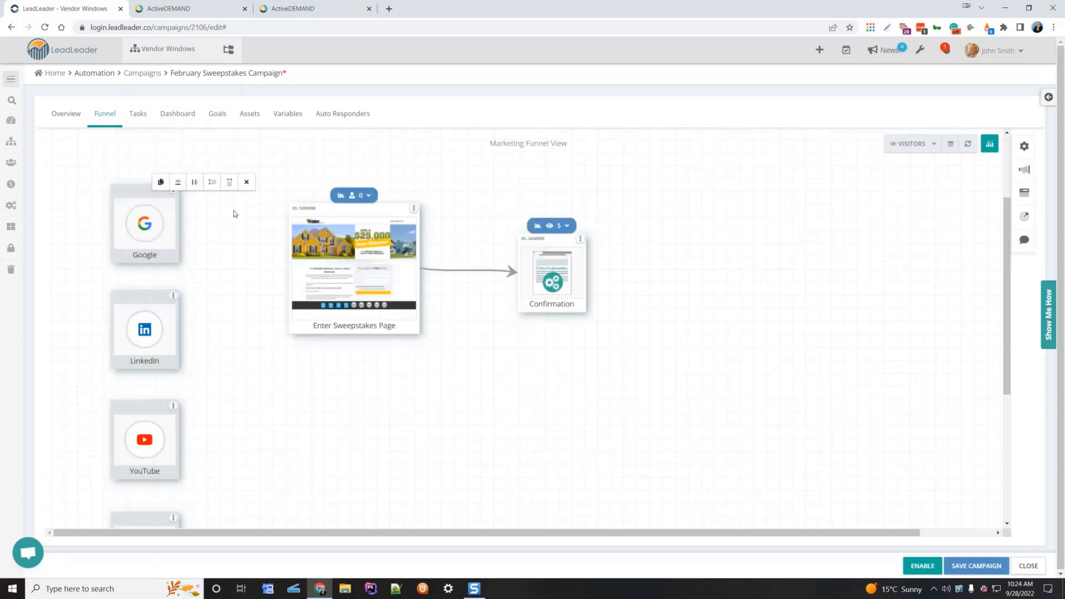
left_click(212, 182)
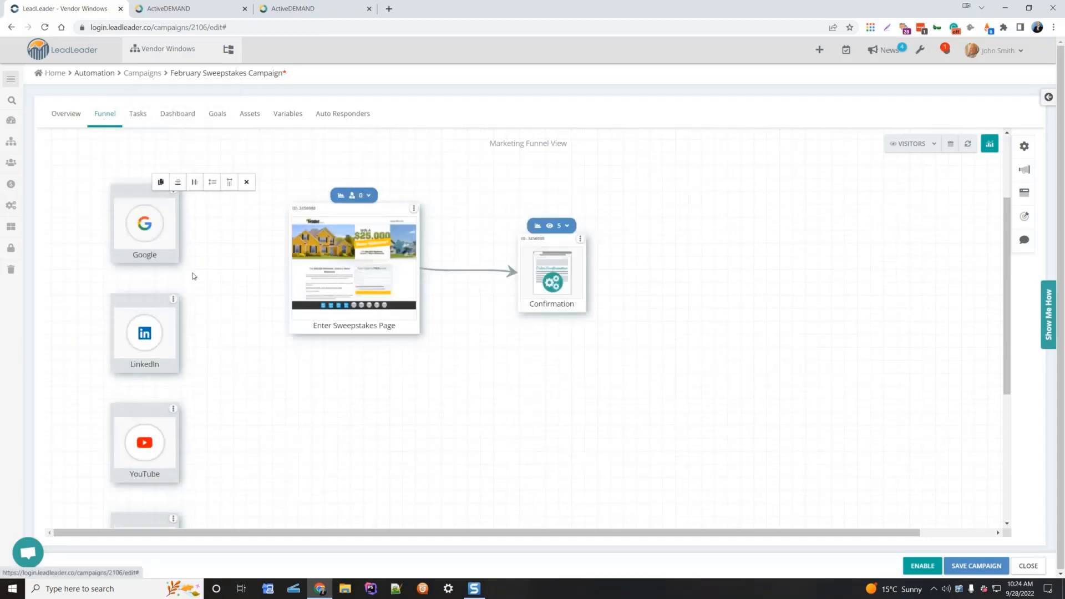
scroll(344, 182, "up", 1)
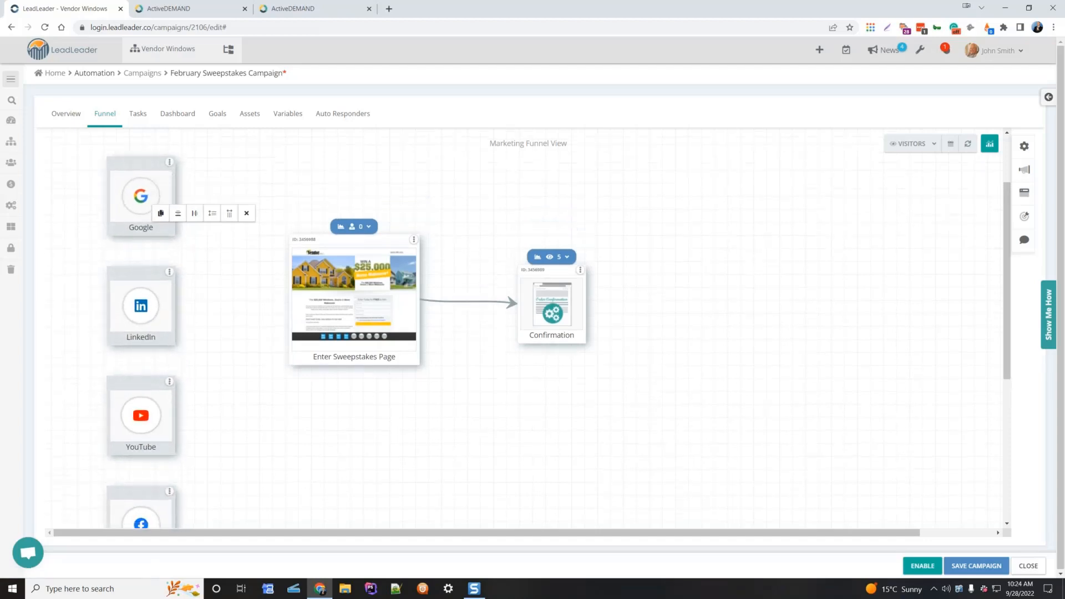
Set the Google channel's Campaign Medium to cpc.
left_click(124, 203)
left_click(731, 290)
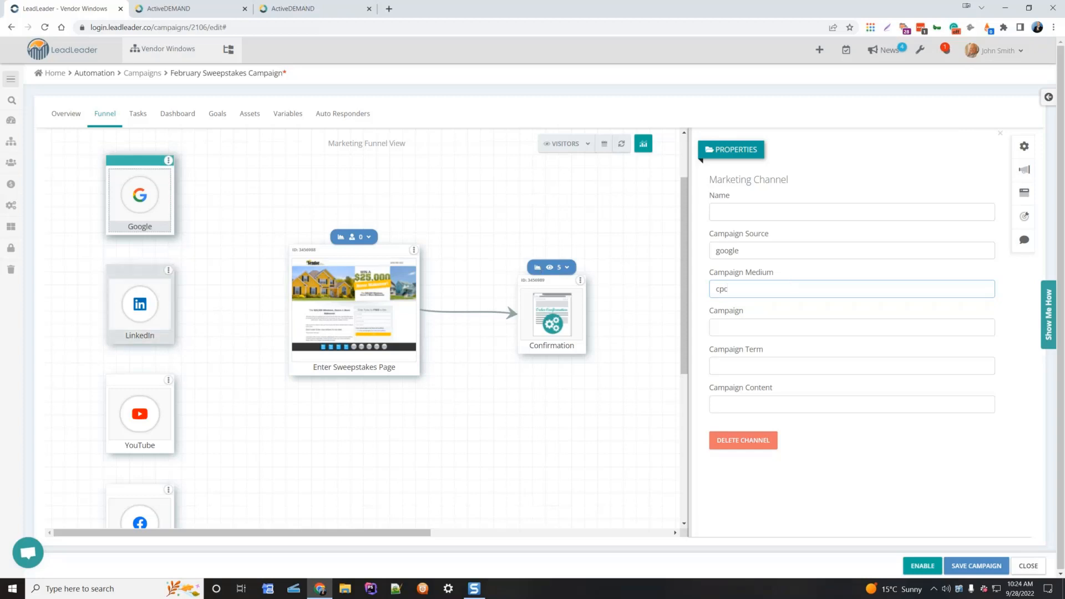
left_click(254, 192)
Duplicate the Google channel and place the copy between the original and the LinkedIn channel.
left_click(168, 161)
left_click(188, 177)
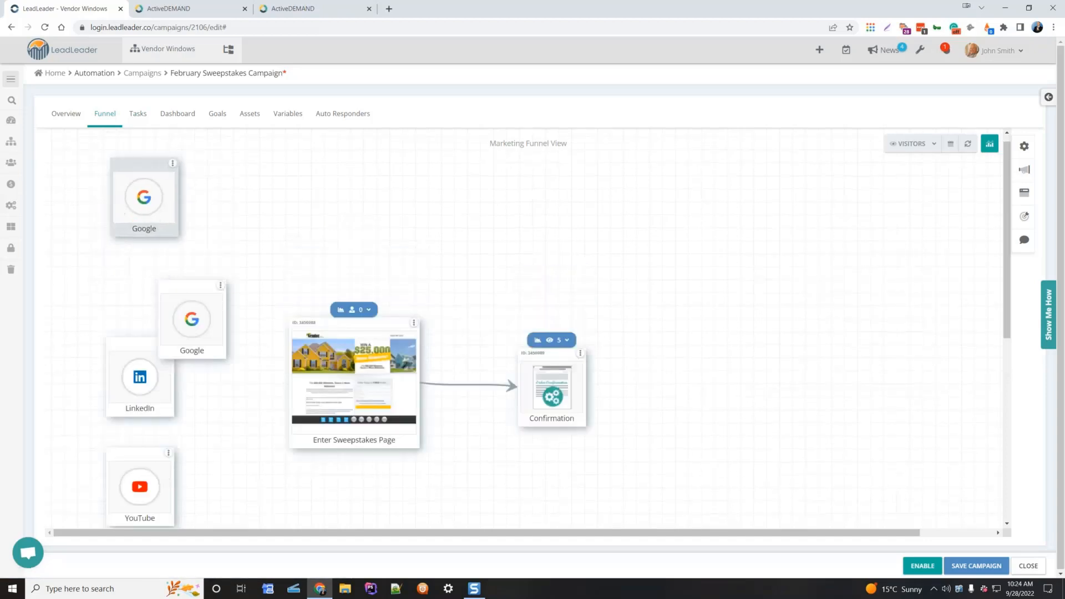
mouse_move(192, 319)
left_mouse_down()
mouse_move(135, 297)
mouse_move(143, 282)
left_mouse_up()
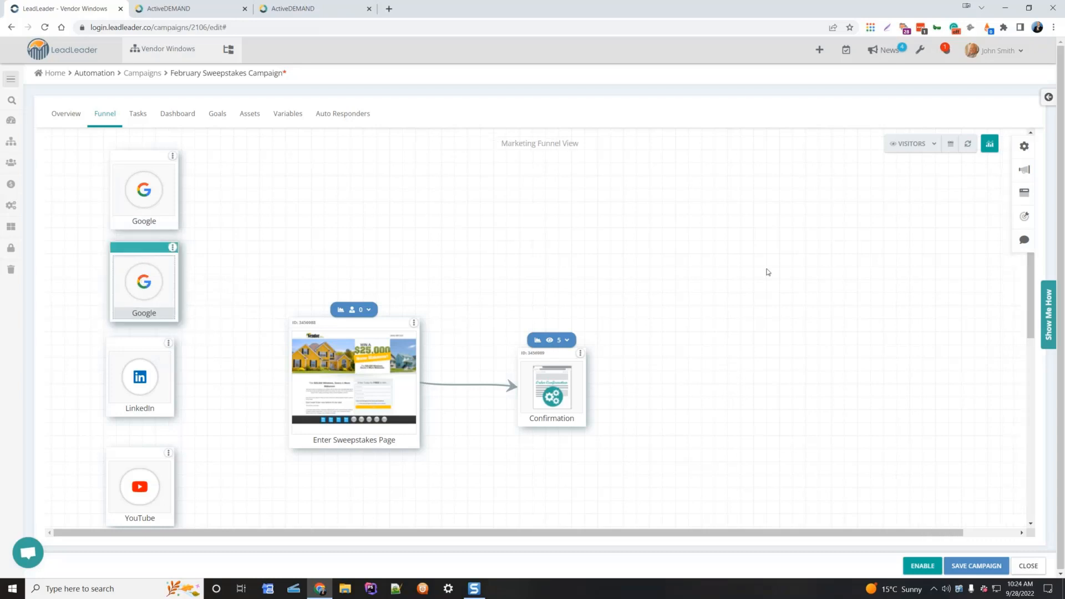
Set the duplicated Google channel's Campaign Medium to organic.
left_click(739, 286)
double_click(739, 286)
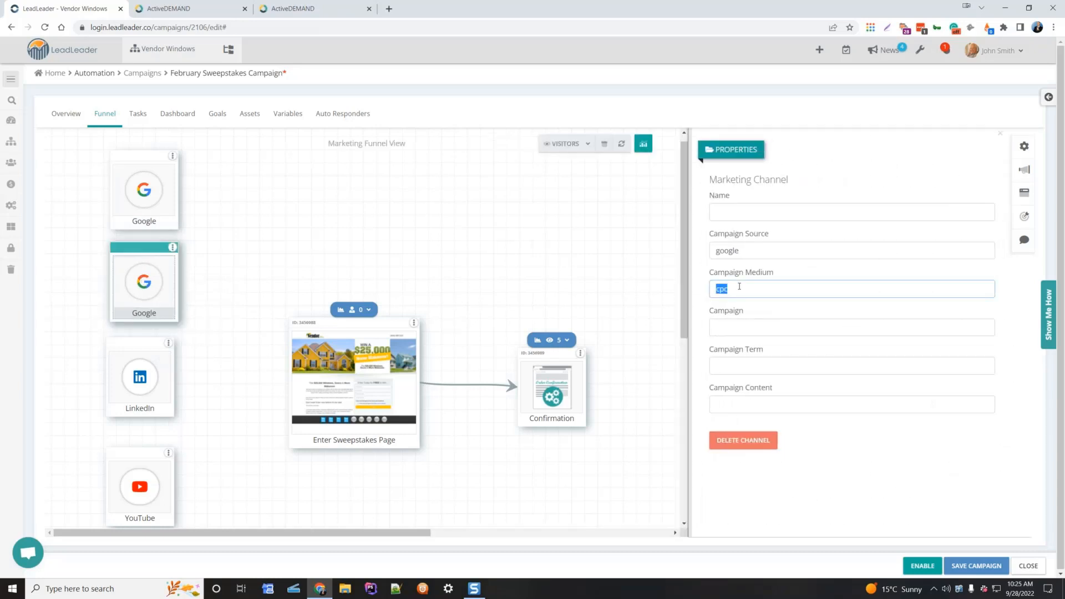
type("organic")
left_click(224, 269)
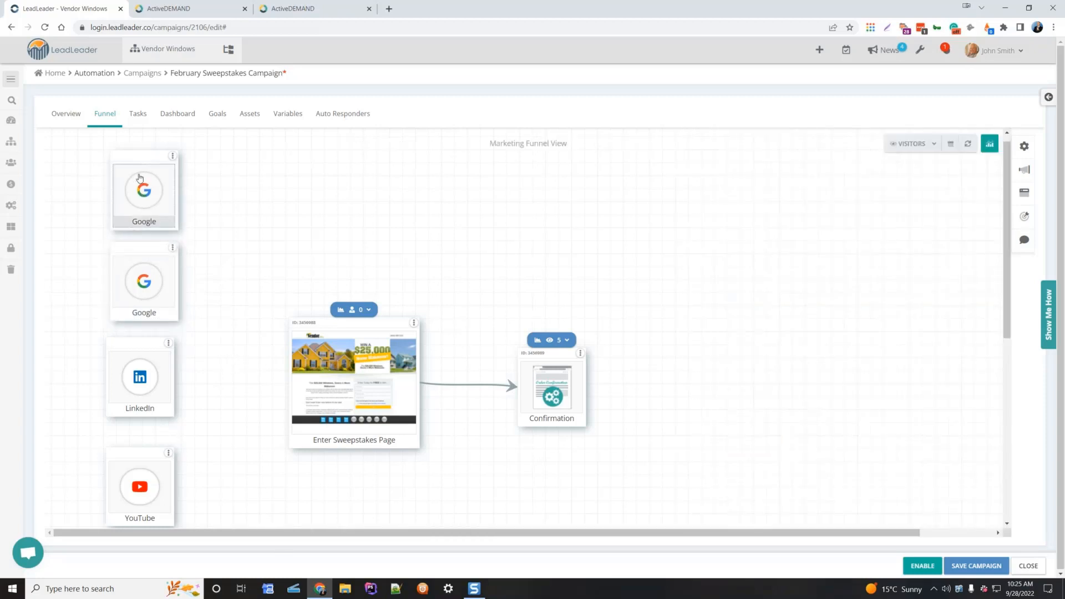
Connect both Google channels and the LinkedIn, YouTube and Facebook channels to the Enter Sweepstakes Page.
left_click_drag(158, 193, 293, 327)
left_click_drag(186, 294, 287, 358)
left_click_drag(182, 385, 258, 441)
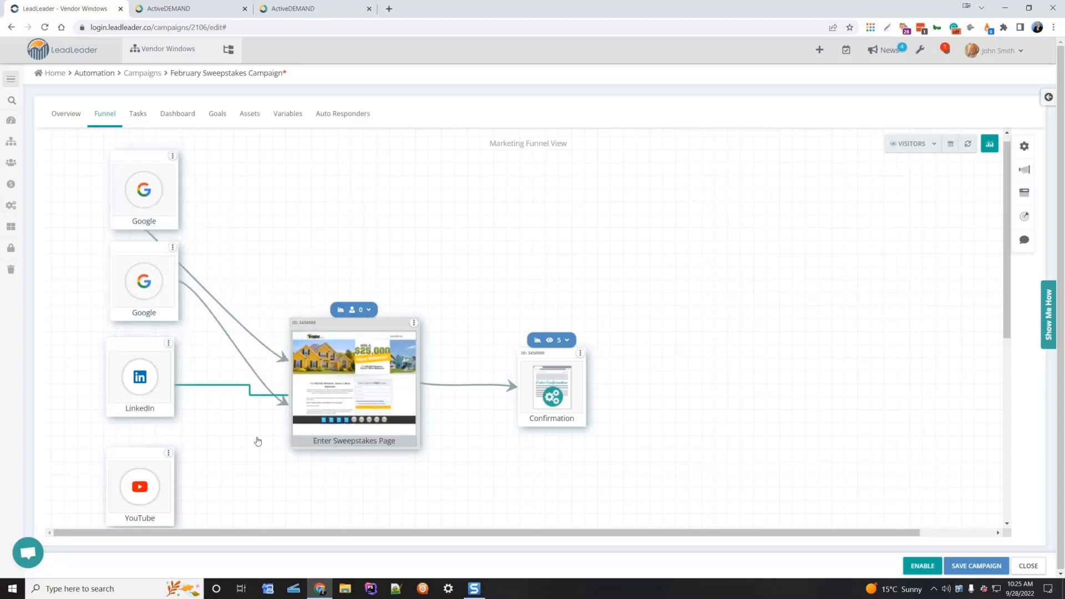
scroll(221, 463, "down", 2)
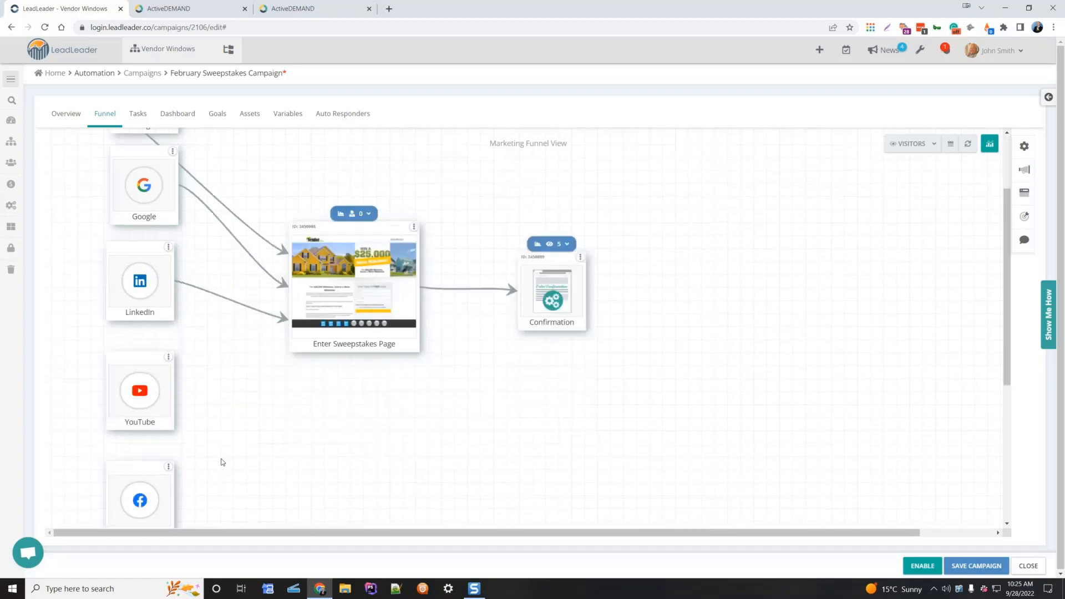
left_click_drag(176, 375, 294, 327)
left_click_drag(178, 476, 320, 323)
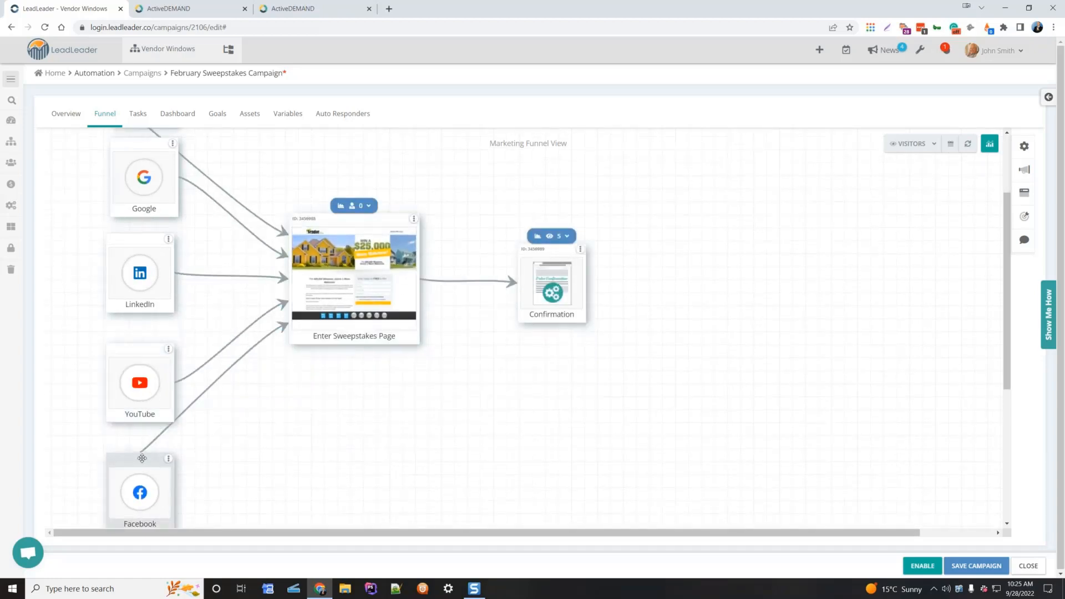
Move the Facebook channel slightly farther below YouTube and save the campaign.
left_click_drag(142, 458, 146, 475)
scroll(520, 403, "down", 1)
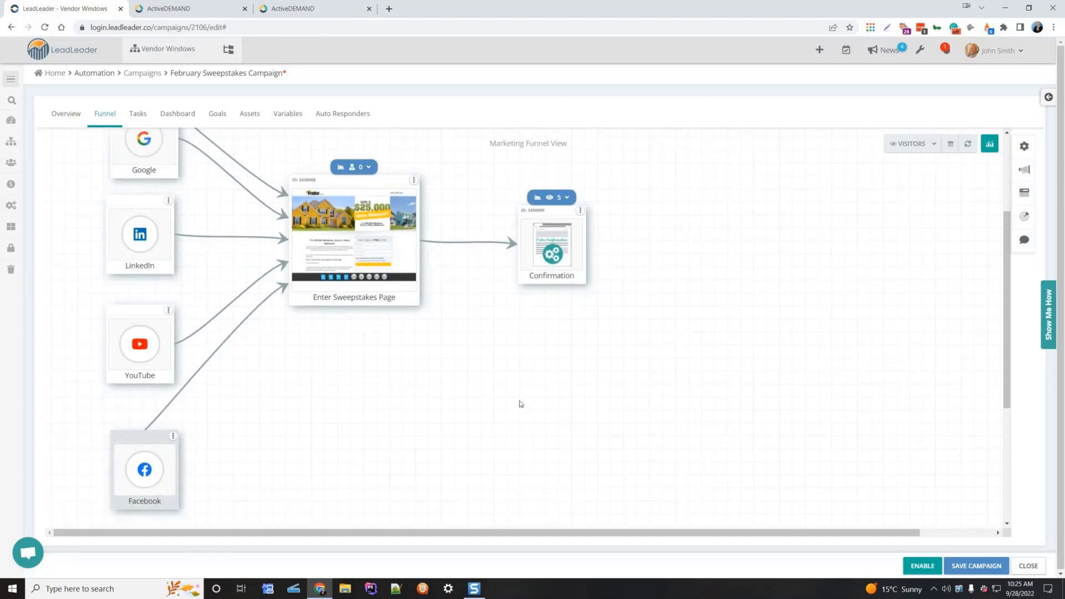
scroll(519, 404, "up", 1)
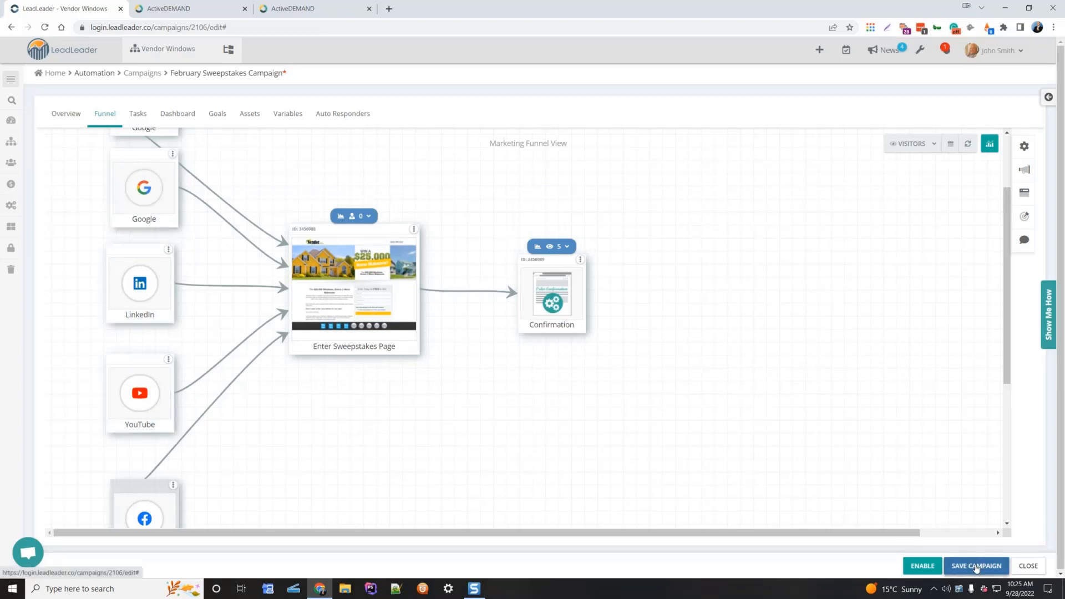
left_click(975, 567)
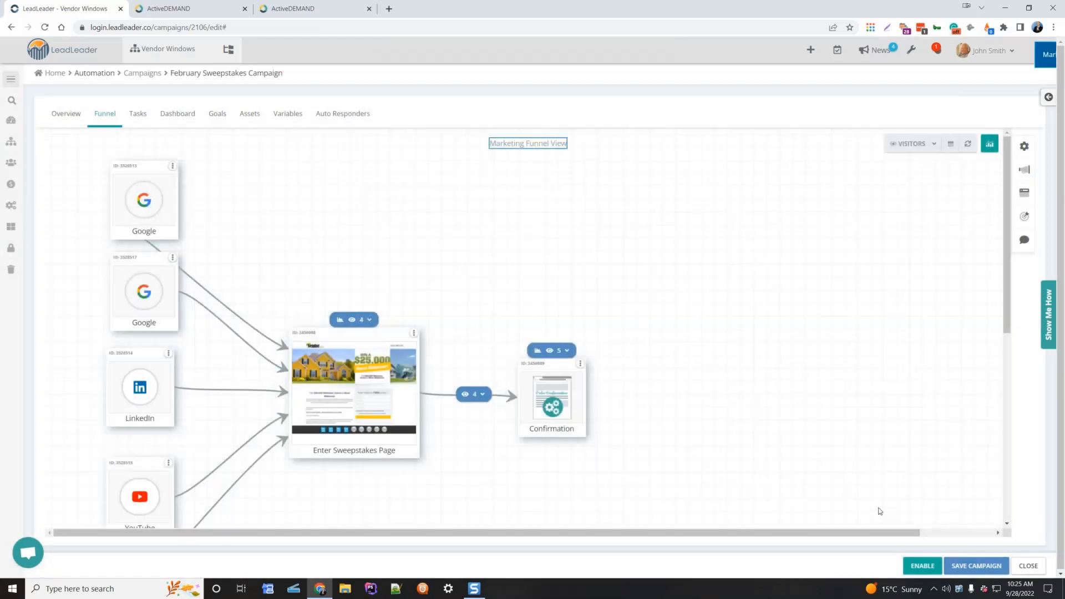
Reposition the Facebook channel so it lines up beneath the YouTube channel with a slightly larger gap.
scroll(686, 336, "down", 1)
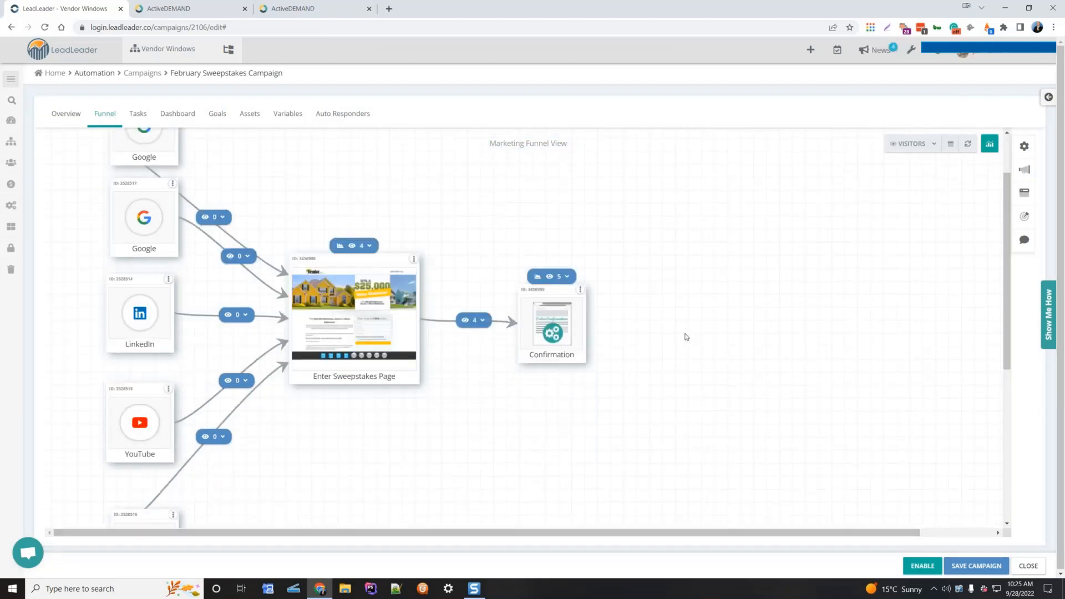
scroll(686, 336, "down", 2)
left_click_drag(156, 453, 138, 357)
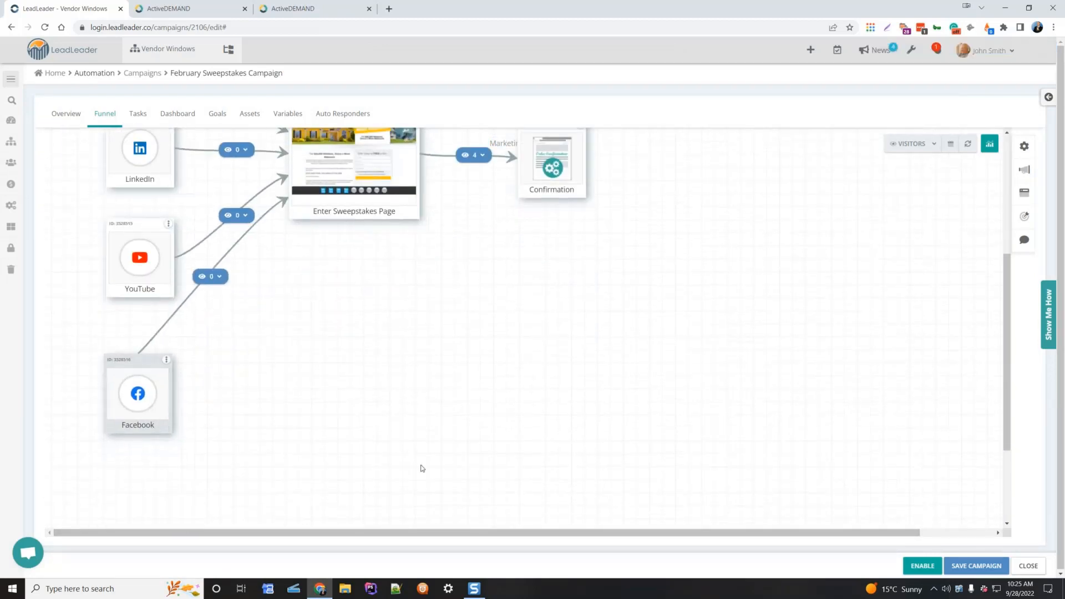
scroll(421, 468, "up", 1)
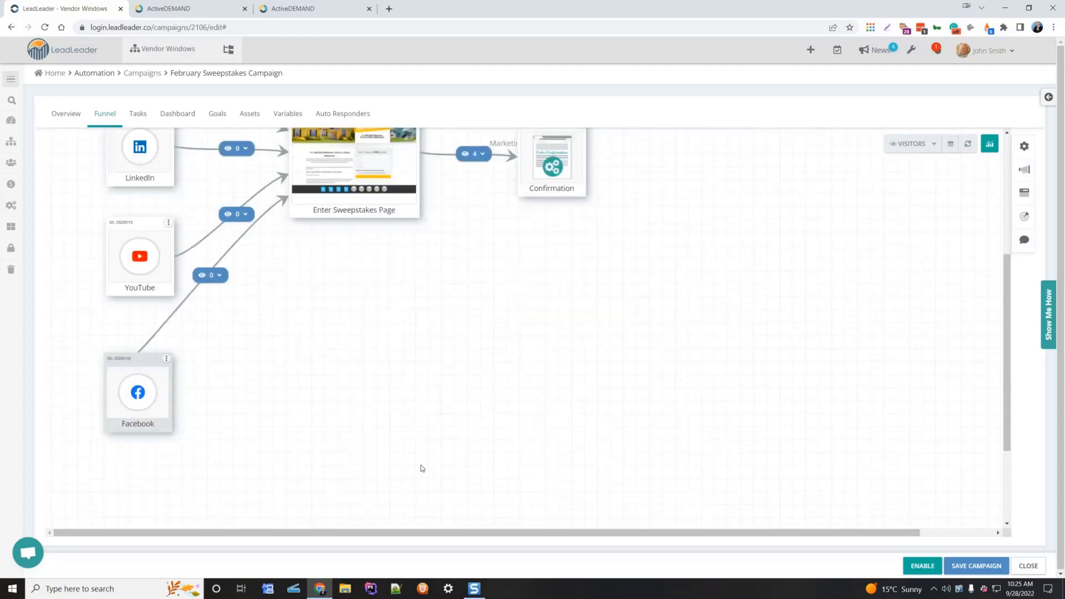
scroll(422, 469, "up", 2)
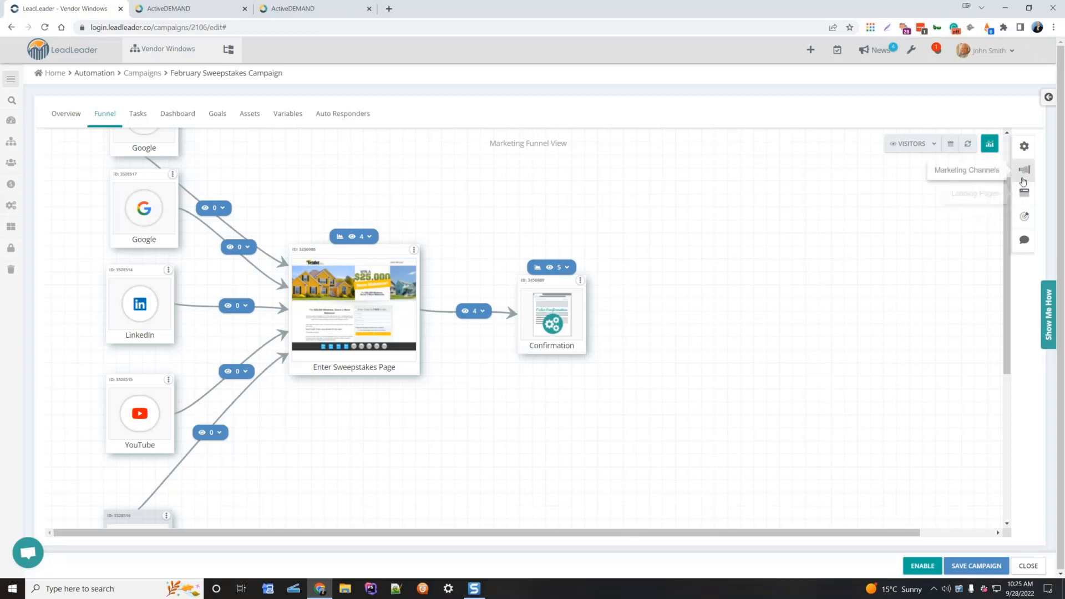
Add an Instagram marketing channel below Facebook and connect it to the Enter Sweepstakes Page.
left_click(1023, 171)
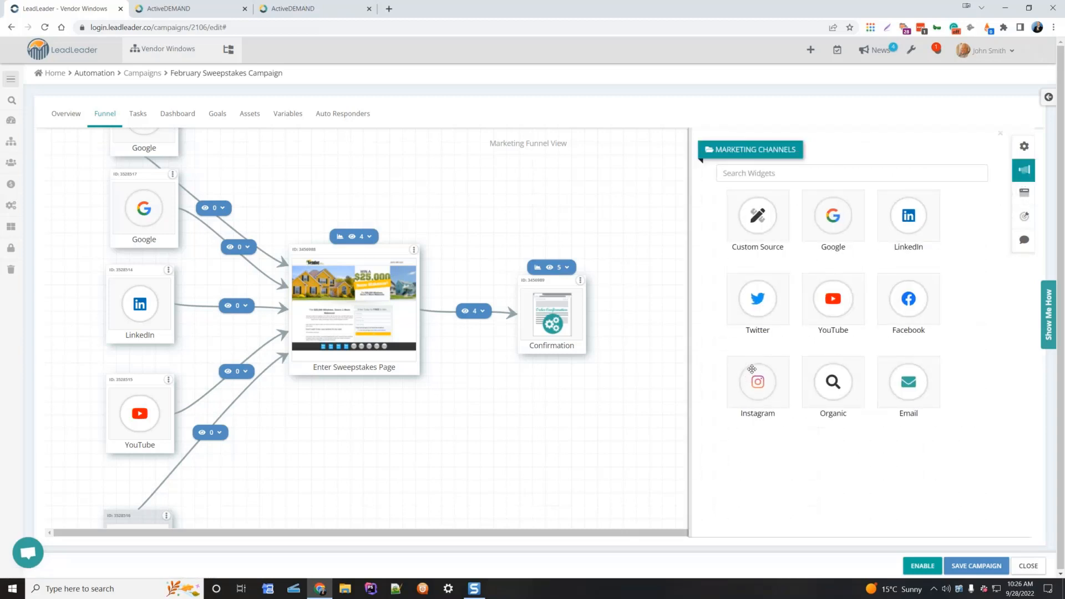
left_click_drag(753, 376, 320, 452)
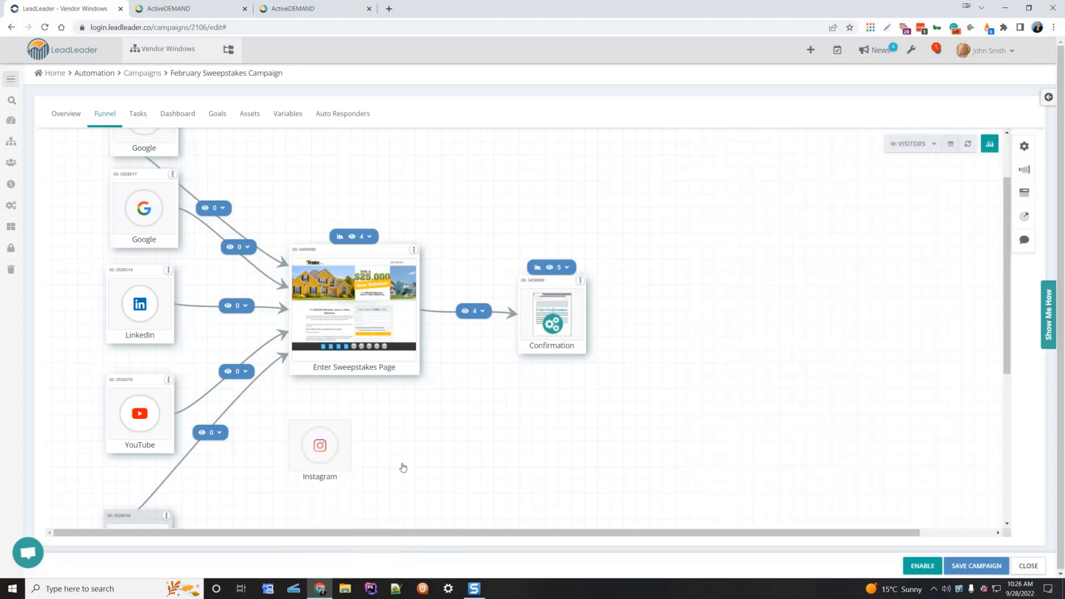
scroll(402, 460, "down", 3)
left_click_drag(316, 263, 355, 148)
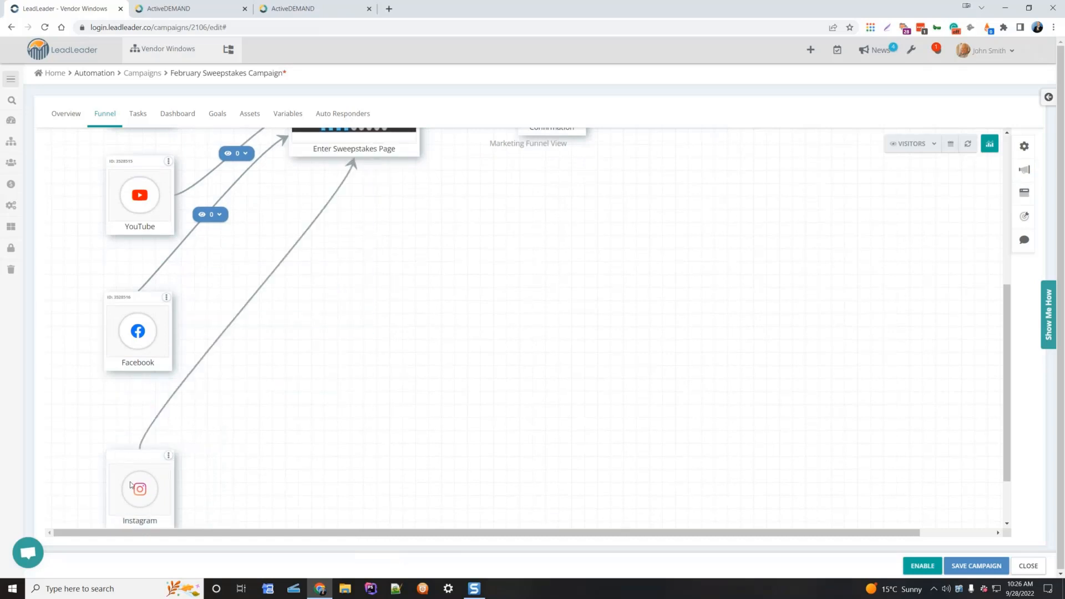
Move the Confirmation page slightly farther from the Enter Sweepstakes Page and view the available campaign widgets.
scroll(475, 466, "up", 4)
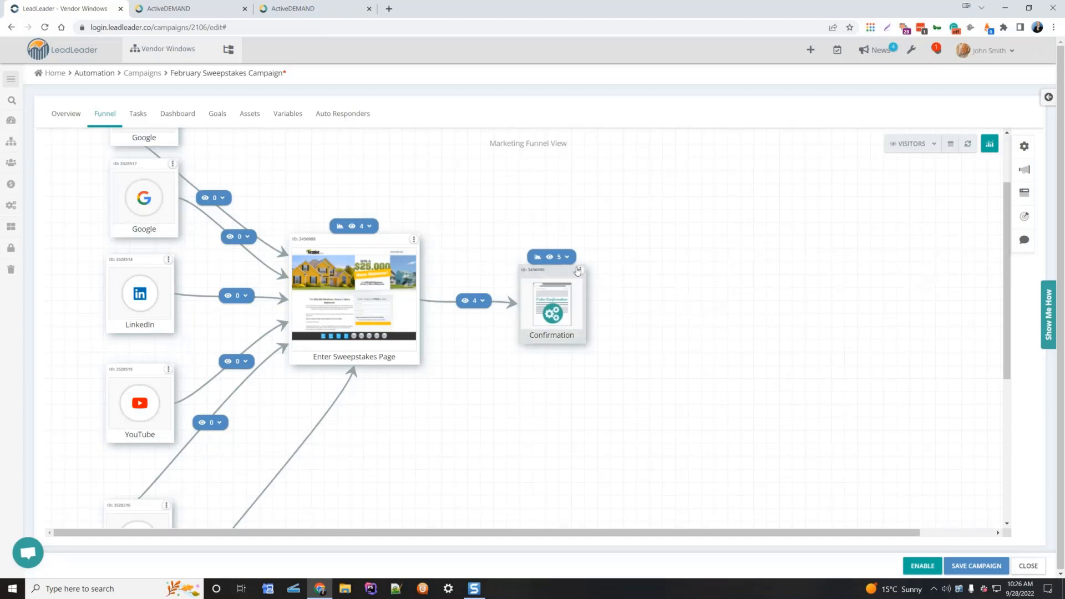
left_click_drag(547, 270, 577, 262)
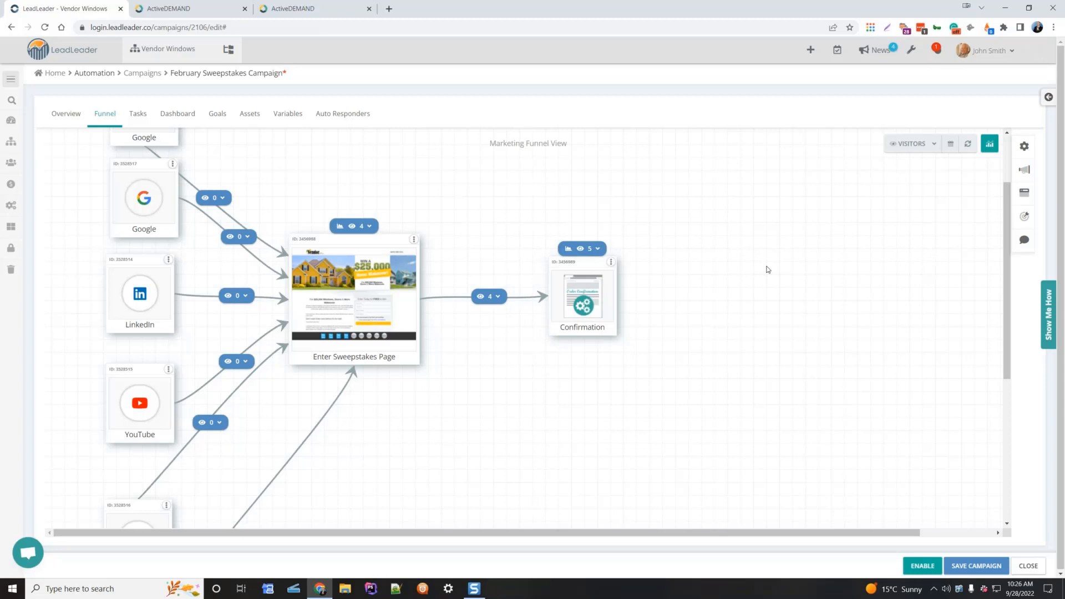
left_click(1025, 216)
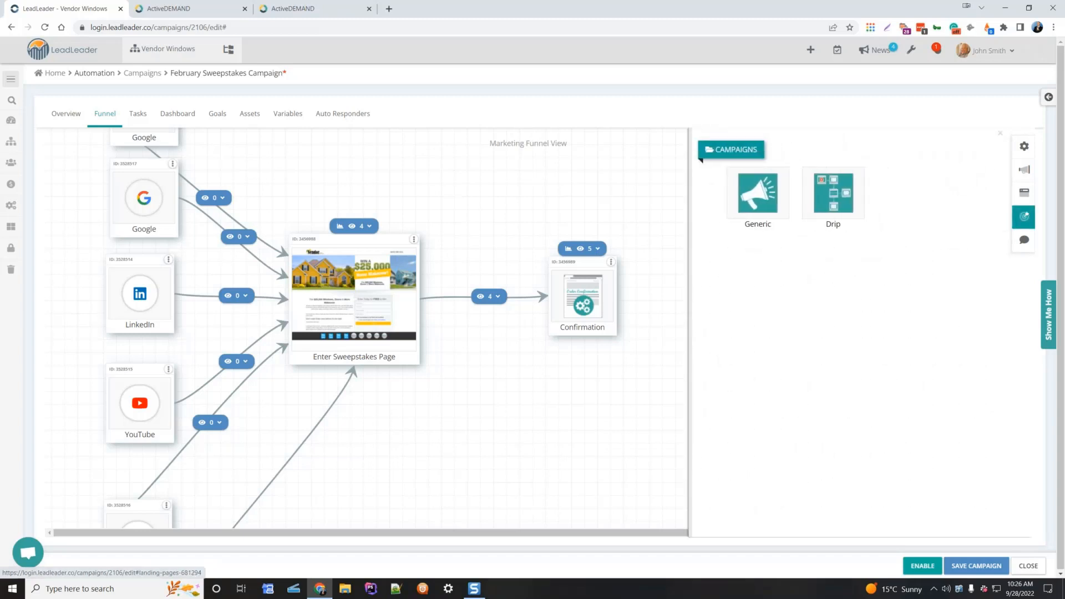
left_click(1023, 213)
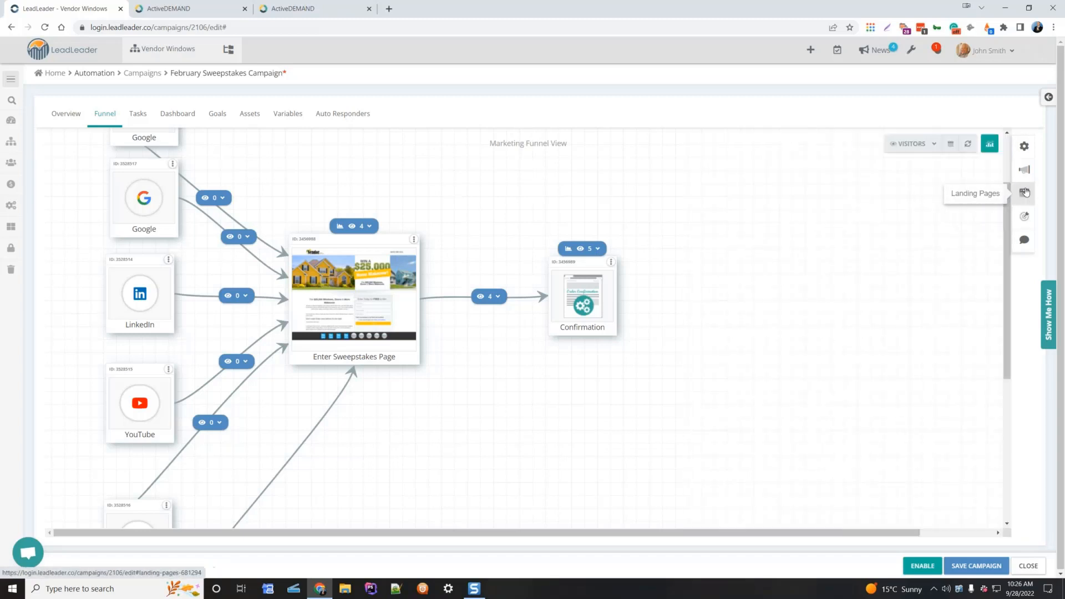
Insert an Upsell landing page between the Enter Sweepstakes Page and Confirmation, connecting it to both and aligning it level with Confirmation.
left_click(1024, 193)
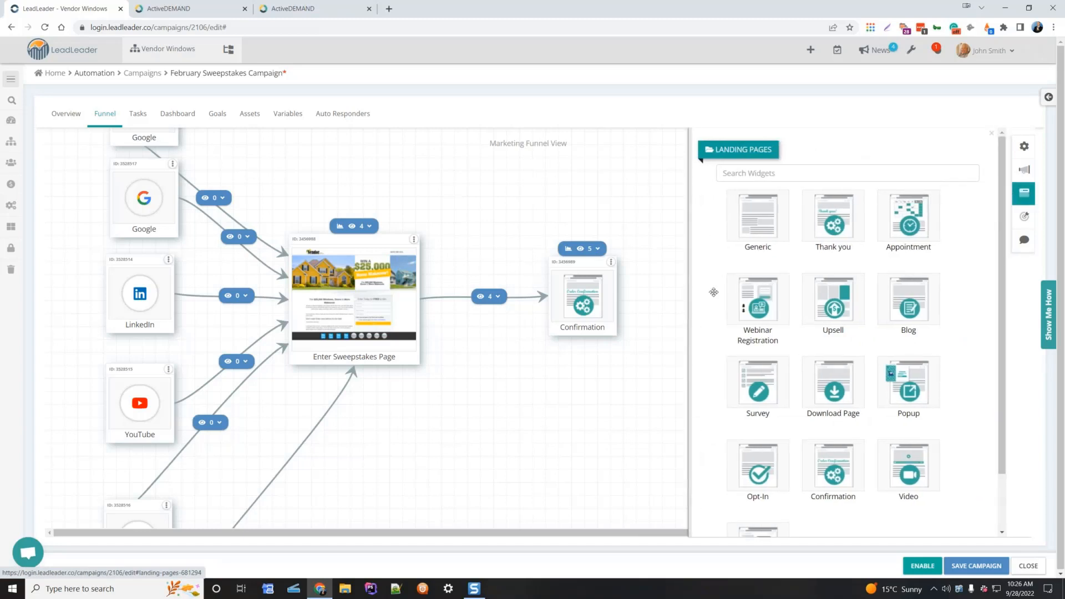
left_click_drag(836, 306, 514, 208)
left_click_drag(543, 297, 513, 216)
left_click_drag(581, 264, 722, 244)
mouse_move(523, 216)
left_mouse_down()
mouse_move(542, 275)
mouse_move(627, 261)
mouse_move(727, 279)
left_mouse_up()
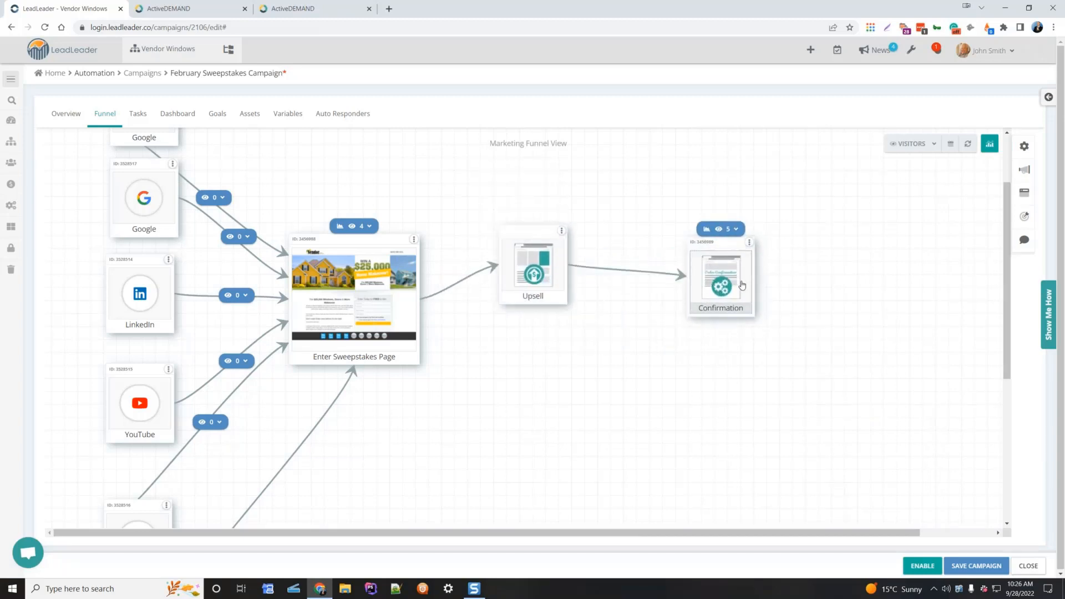
left_click_drag(536, 232, 566, 264)
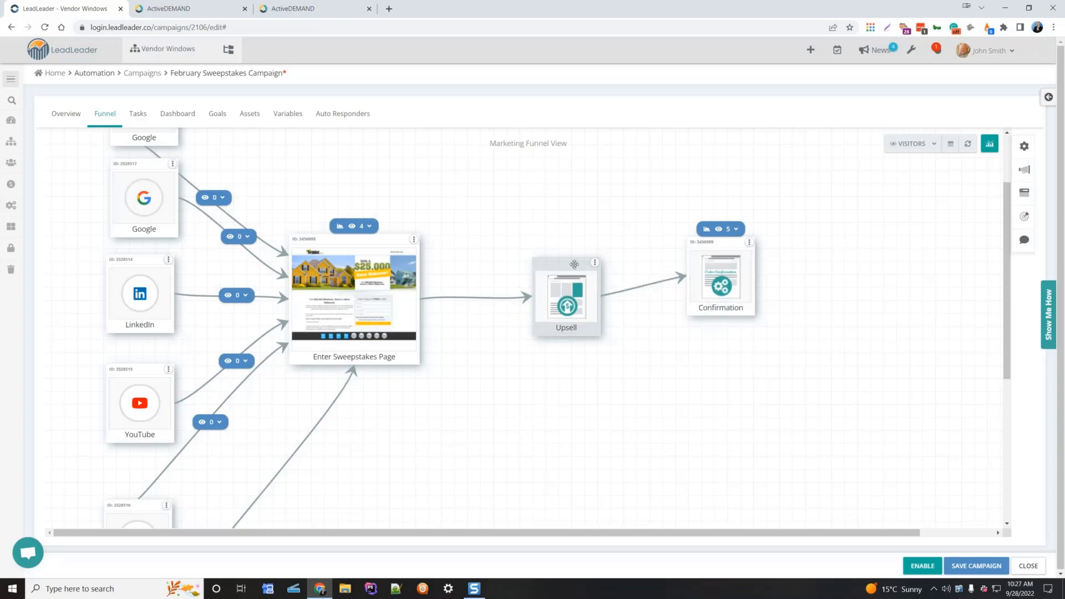
mouse_move(721, 244)
left_mouse_down()
mouse_move(723, 279)
mouse_move(722, 264)
left_mouse_up()
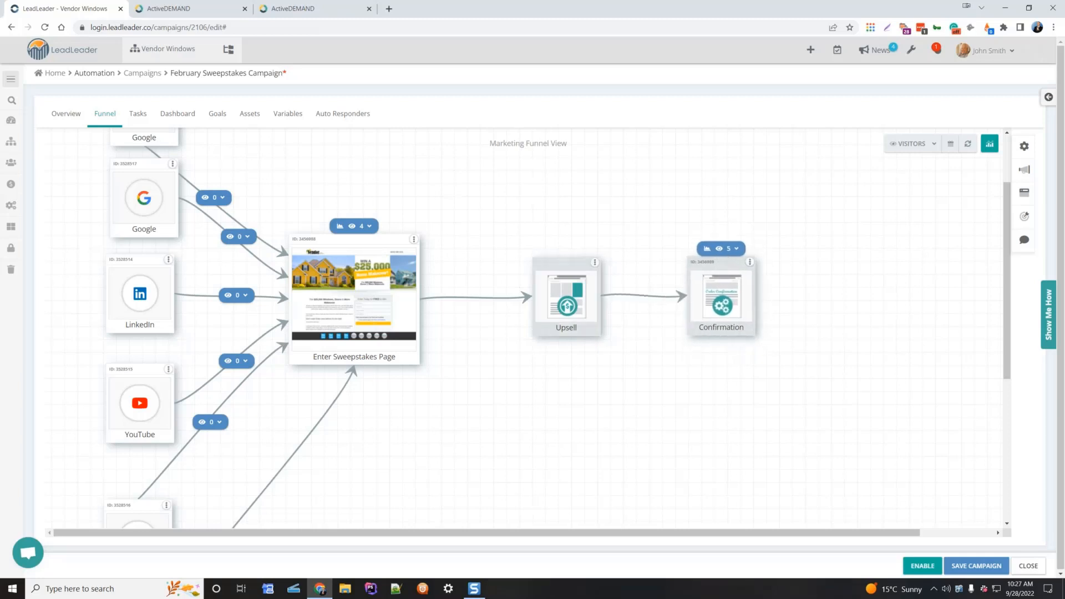
Review the page choices in the Upsell page's properties without selecting one, and save the campaign.
left_click(591, 326)
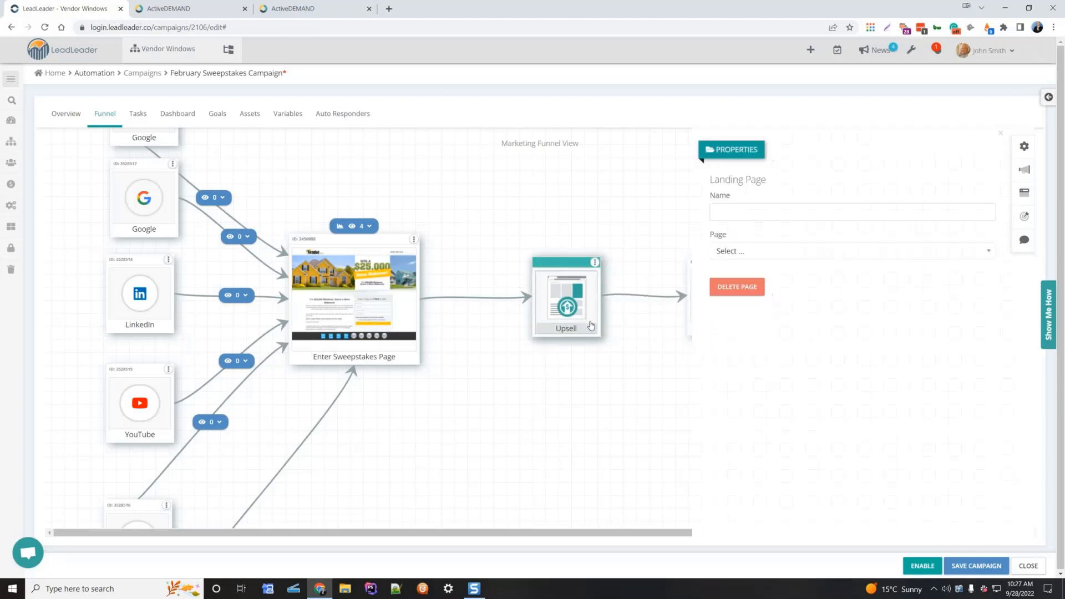
left_click(718, 256)
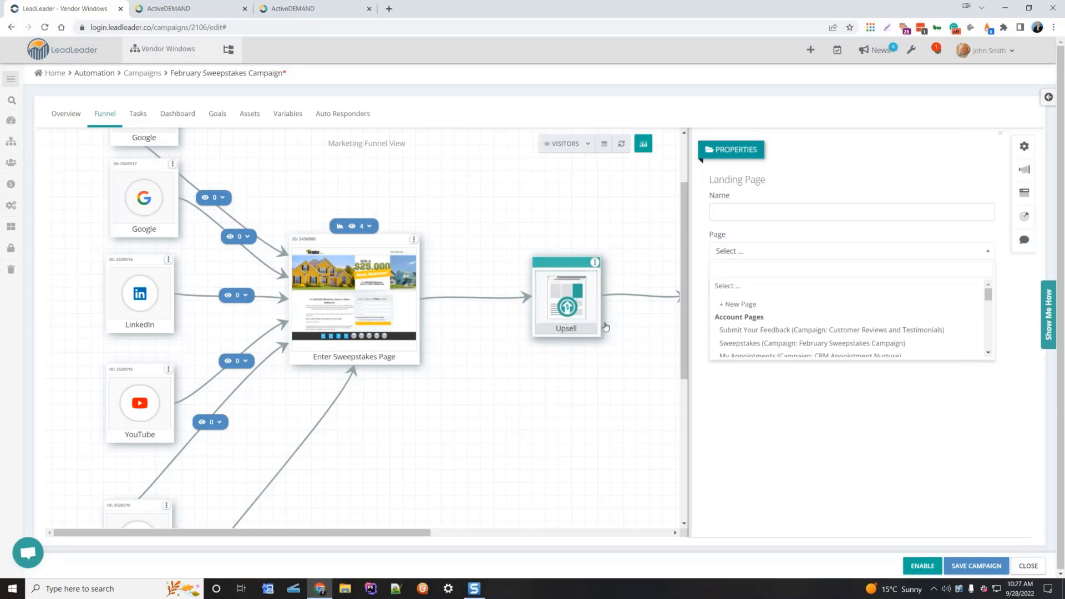
left_click(567, 408)
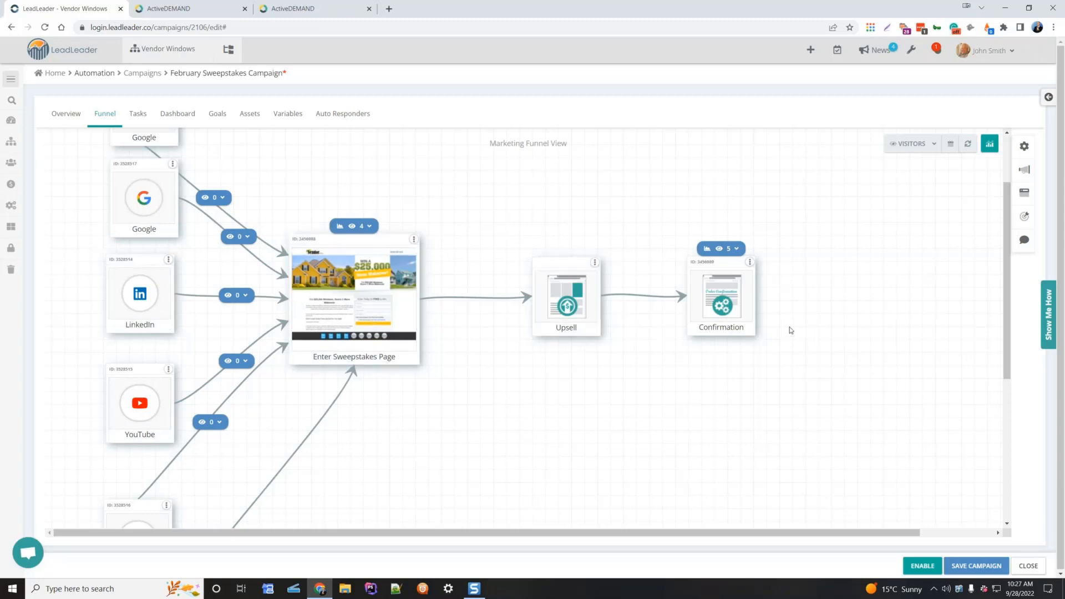
left_click(971, 570)
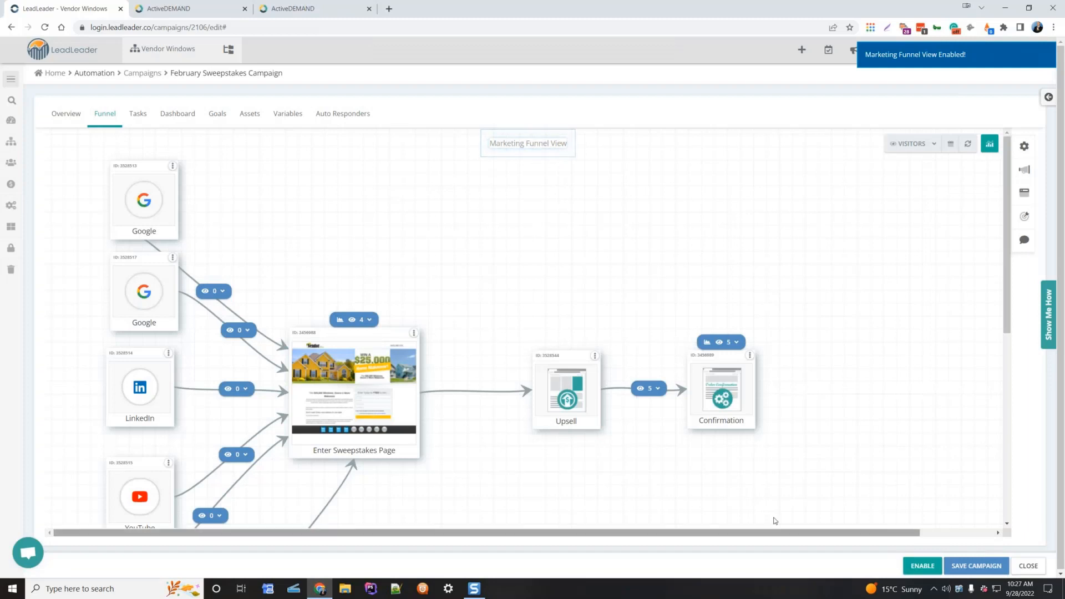
Move the Enter Sweepstakes Page closer to the Upsell page in the funnel.
scroll(333, 337, "down", 2)
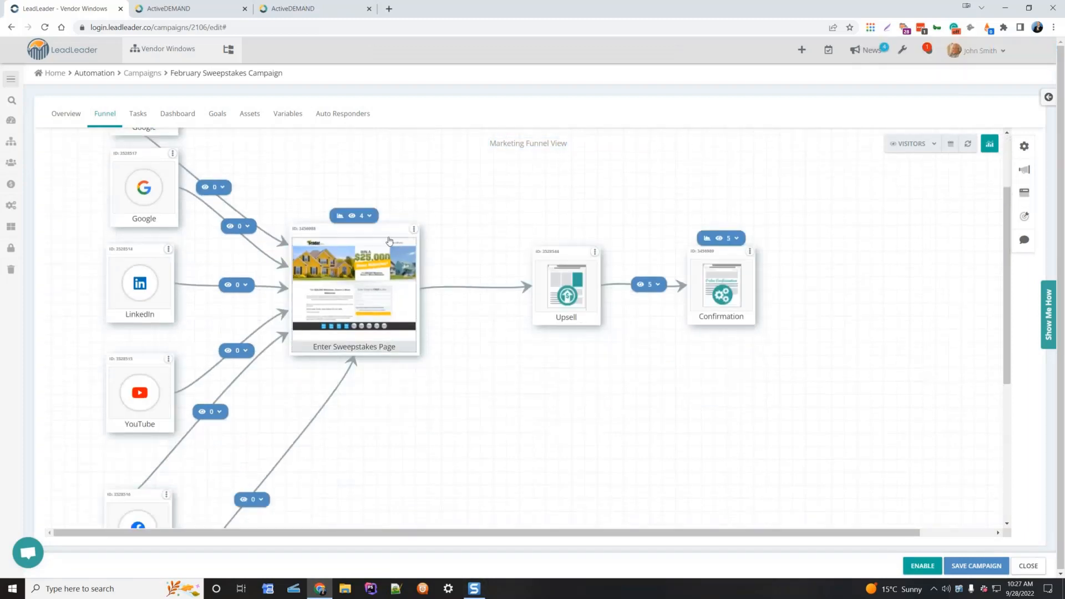
left_click_drag(333, 338, 388, 324)
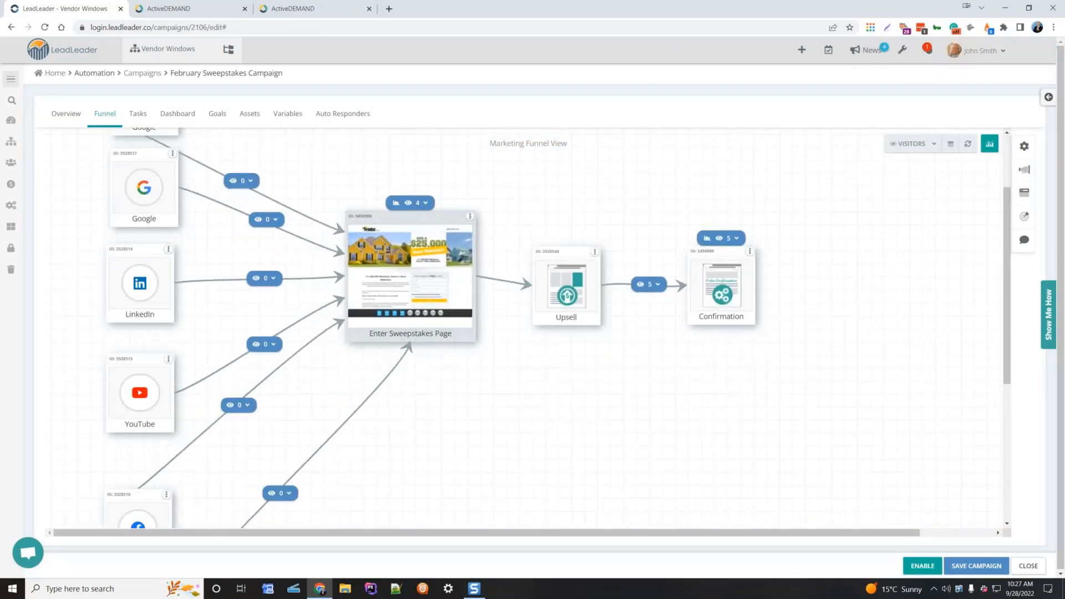
scroll(879, 316, "up", 1)
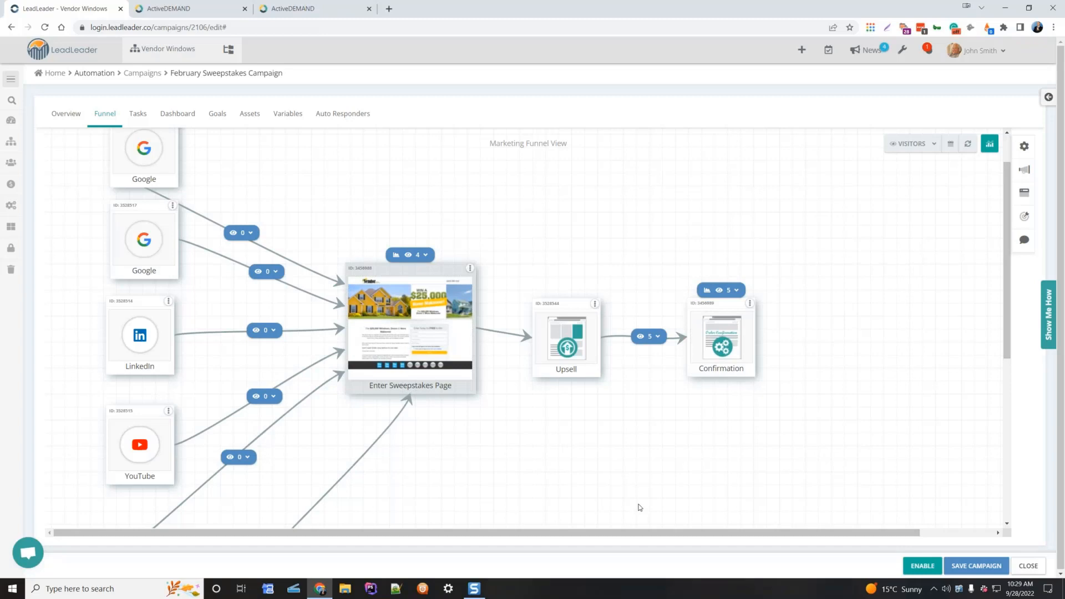
Switch to the ActiveDEMAND webinar campaign and examine its overview calendar of promotions and its landing page assets.
left_click(171, 14)
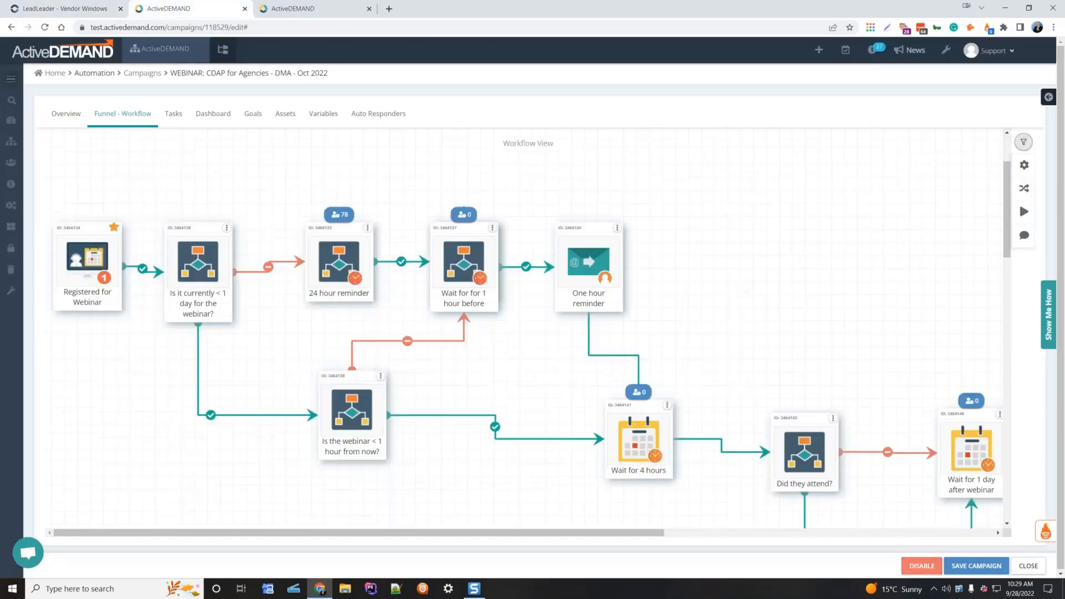
left_click(66, 113)
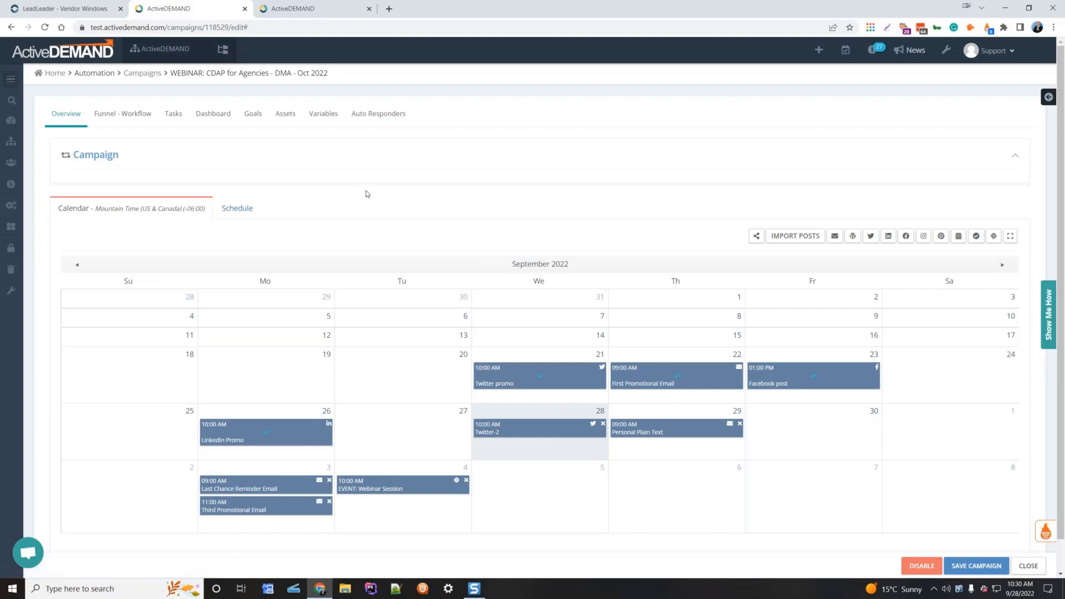
scroll(512, 163, "down", 1)
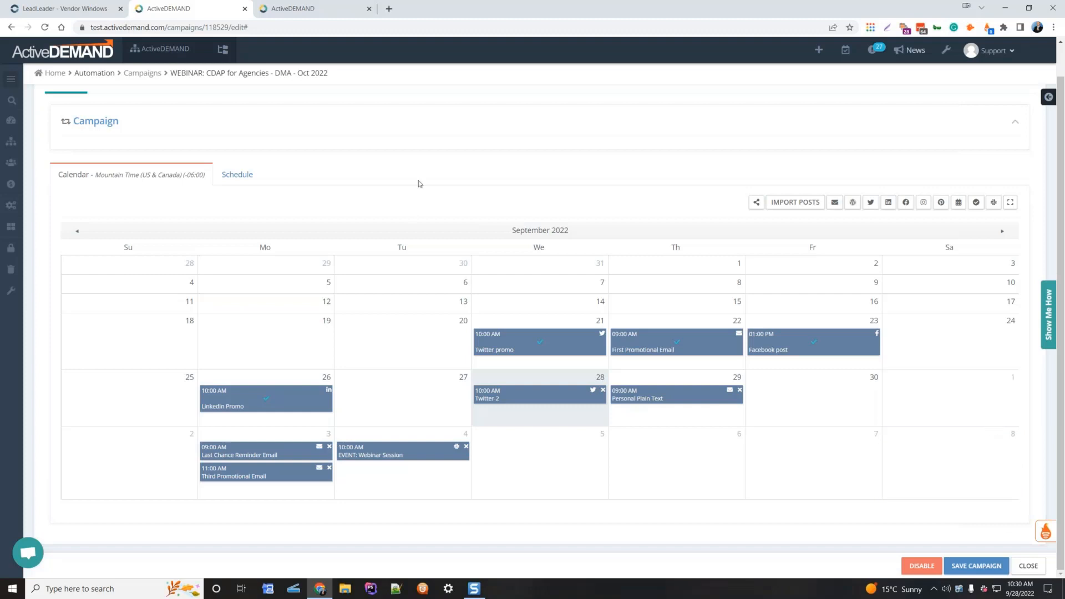
scroll(298, 197, "up", 1)
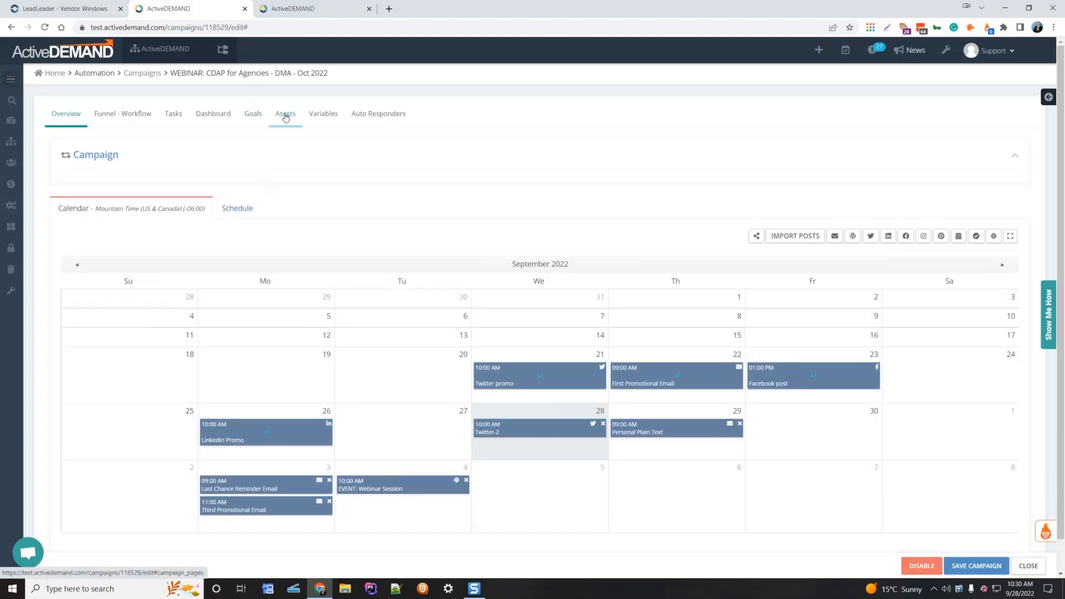
left_click(286, 115)
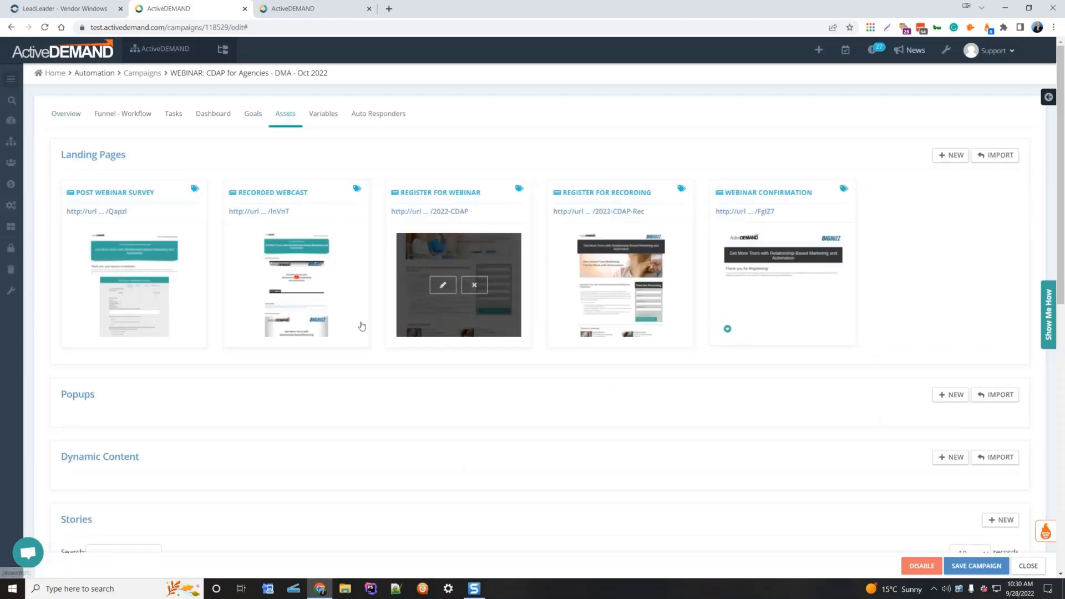
left_click(69, 115)
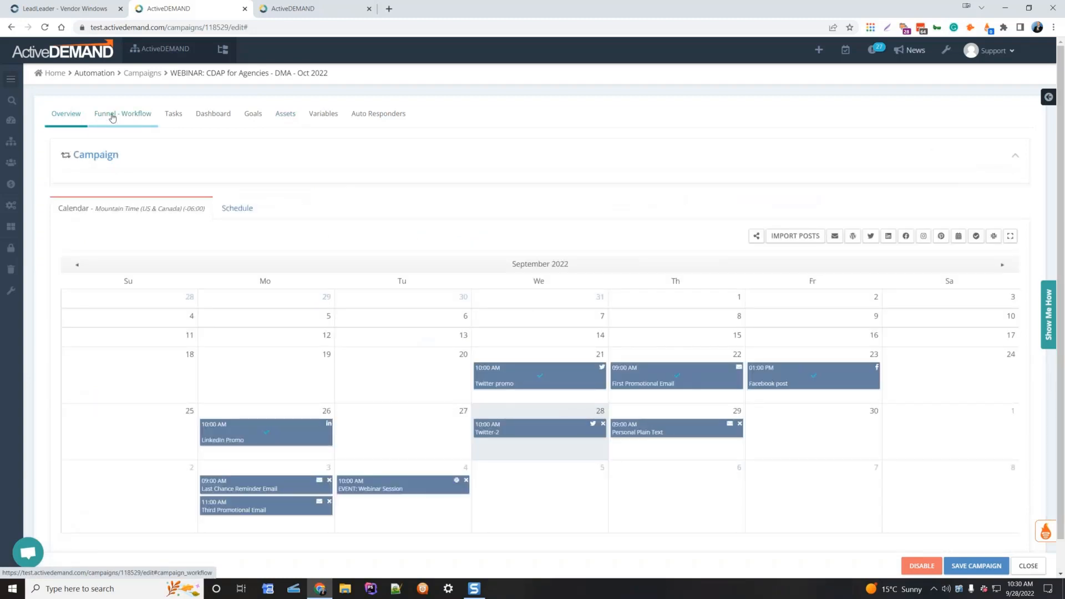
Examine the webinar campaign's workflow from registration through the reminders and attendance checks to the second feedback request.
left_click(112, 117)
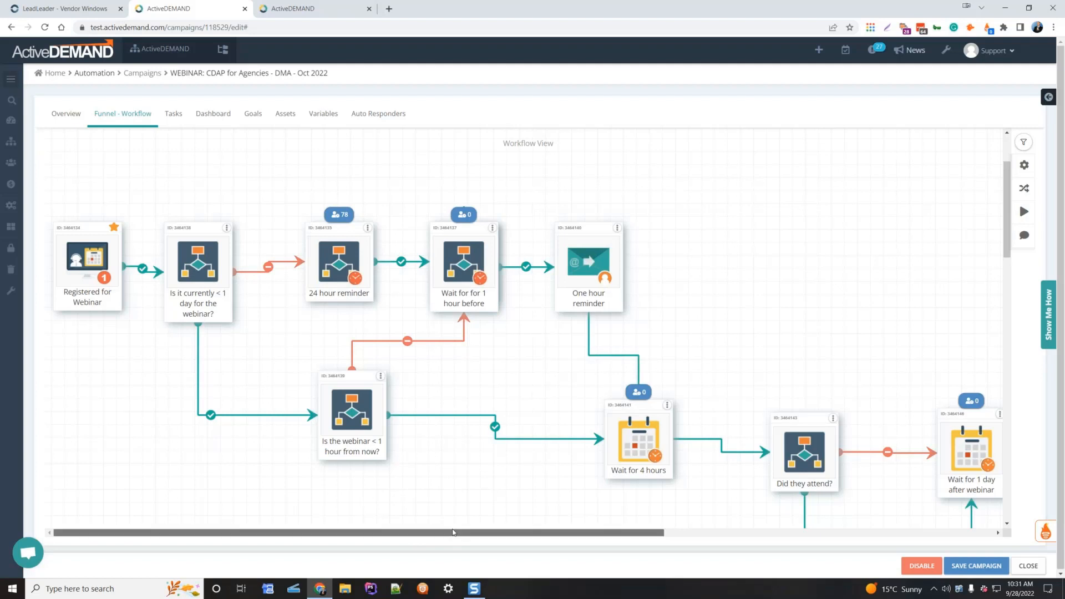
left_click_drag(453, 532, 581, 548)
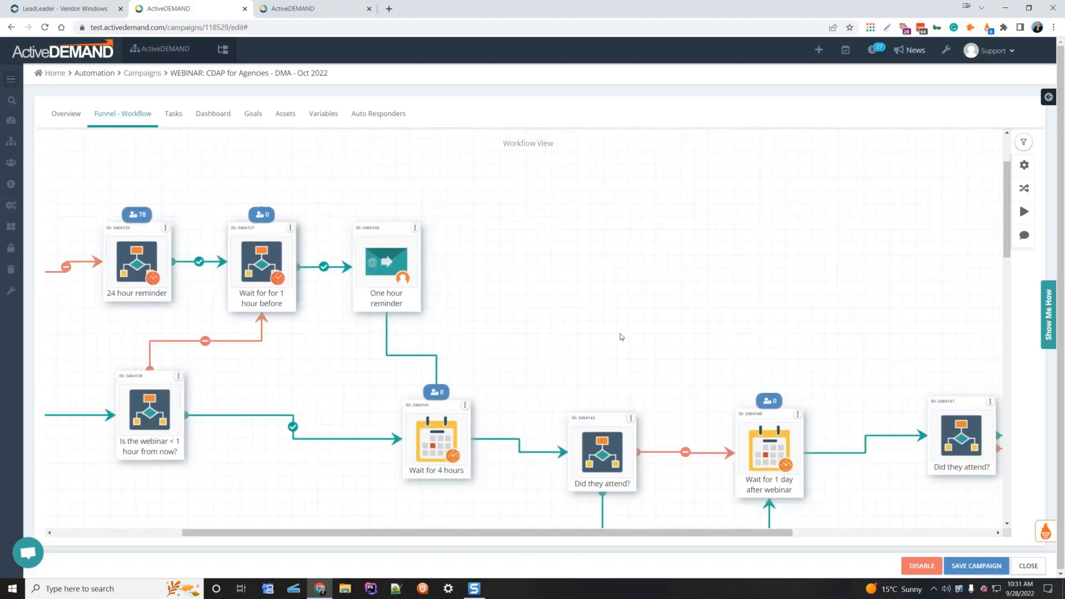
scroll(601, 338, "down", 2)
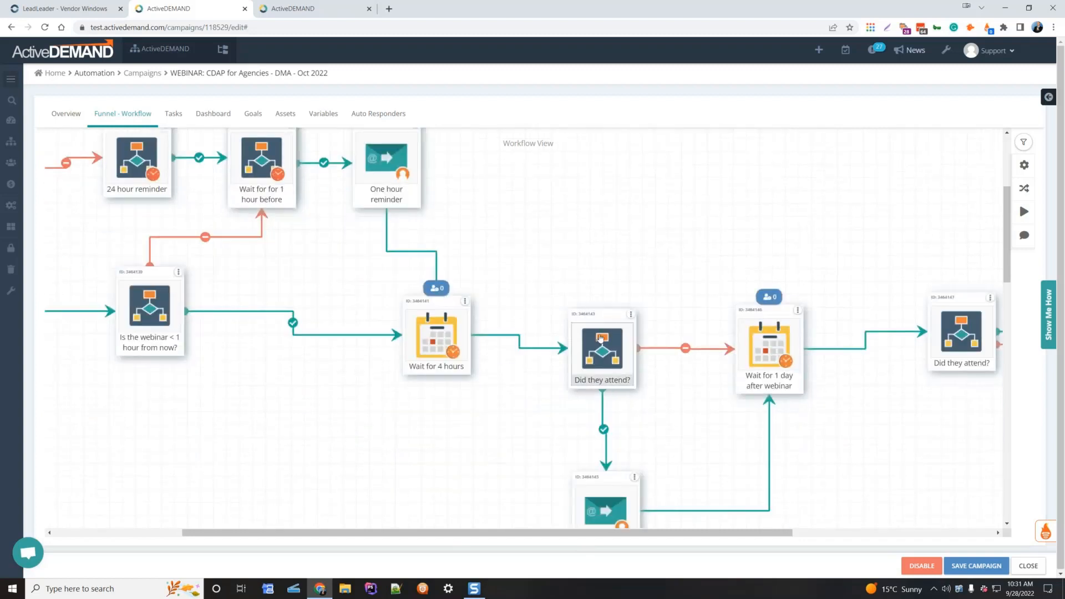
scroll(610, 383, "down", 2)
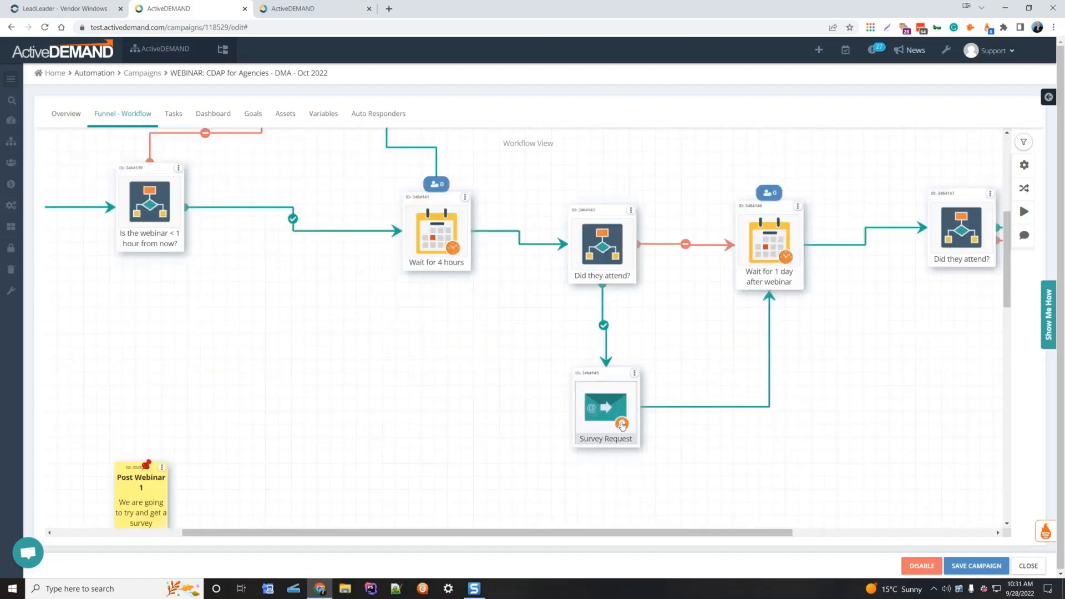
scroll(682, 482, "up", 1)
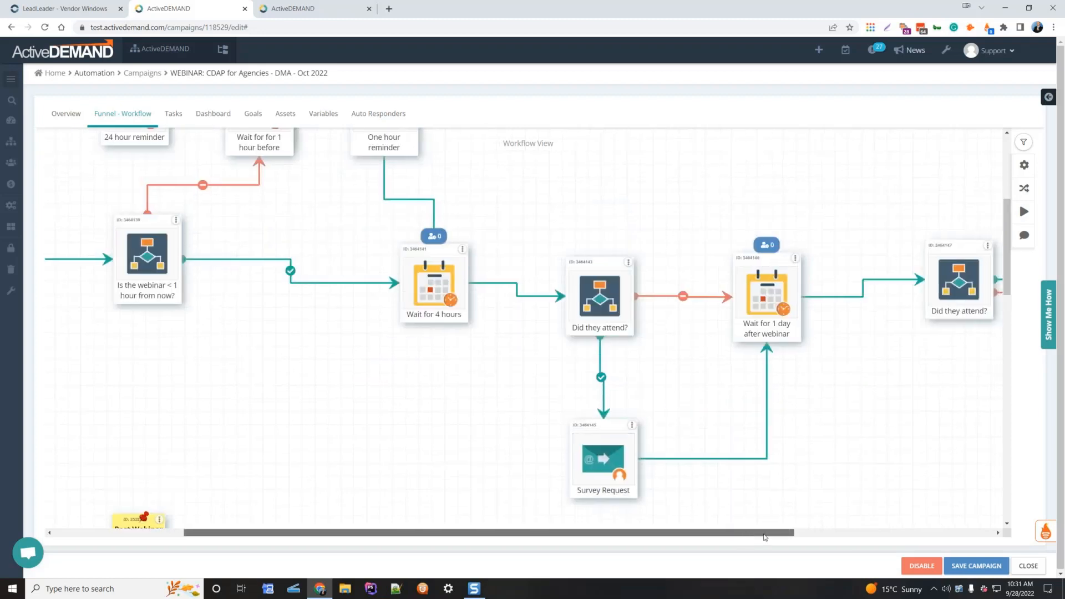
scroll(754, 541, "right", 3)
left_click_drag(770, 533, 871, 536)
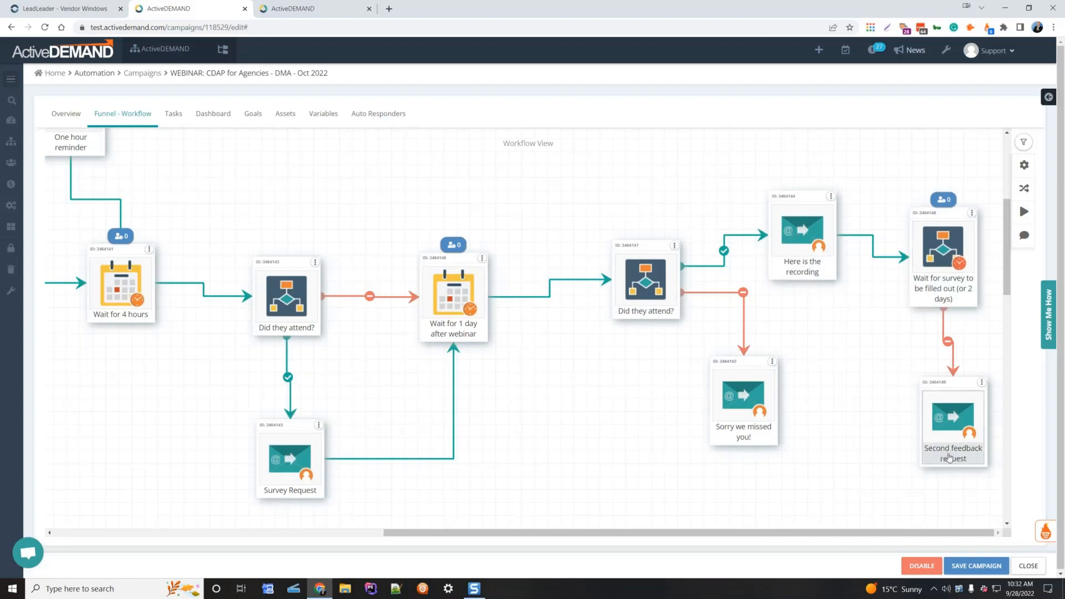
left_click_drag(912, 531, 583, 532)
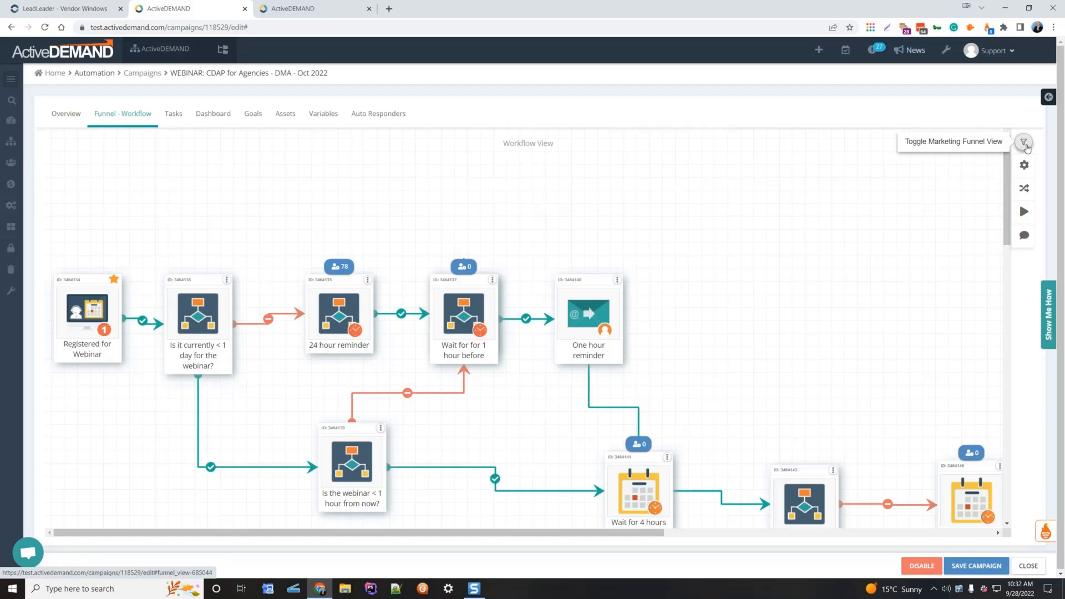
left_click_drag(332, 277, 509, 375)
Show the webinar campaign's marketing funnel and examine the path from its channels through Webinar Registration and Confirmation to the Agency Trial Signup upsell.
left_click(1023, 141)
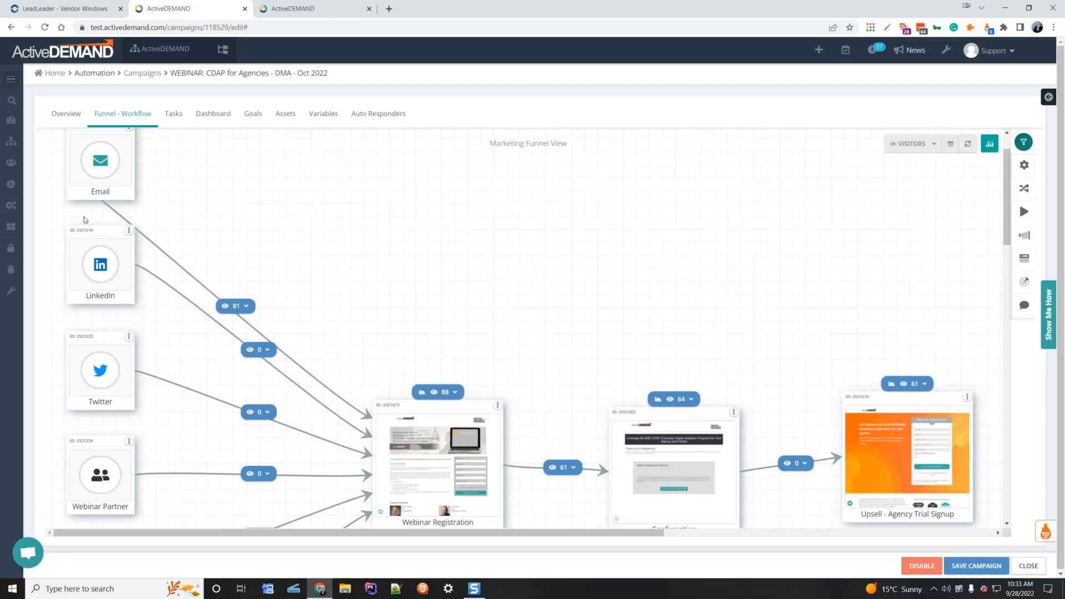
scroll(93, 169, "down", 2)
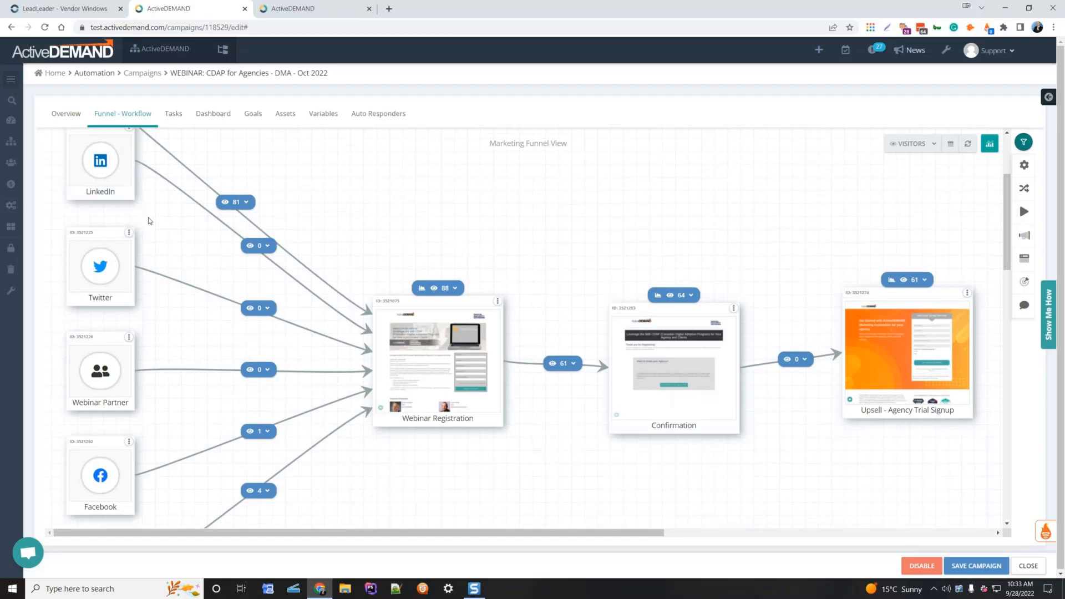
scroll(149, 220, "down", 1)
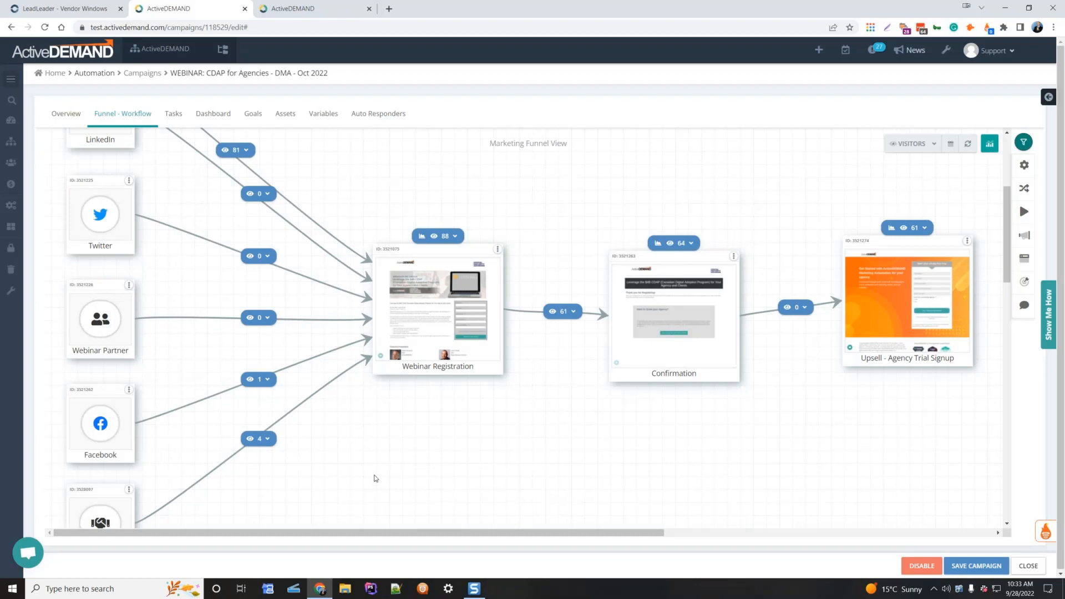
scroll(372, 474, "down", 1)
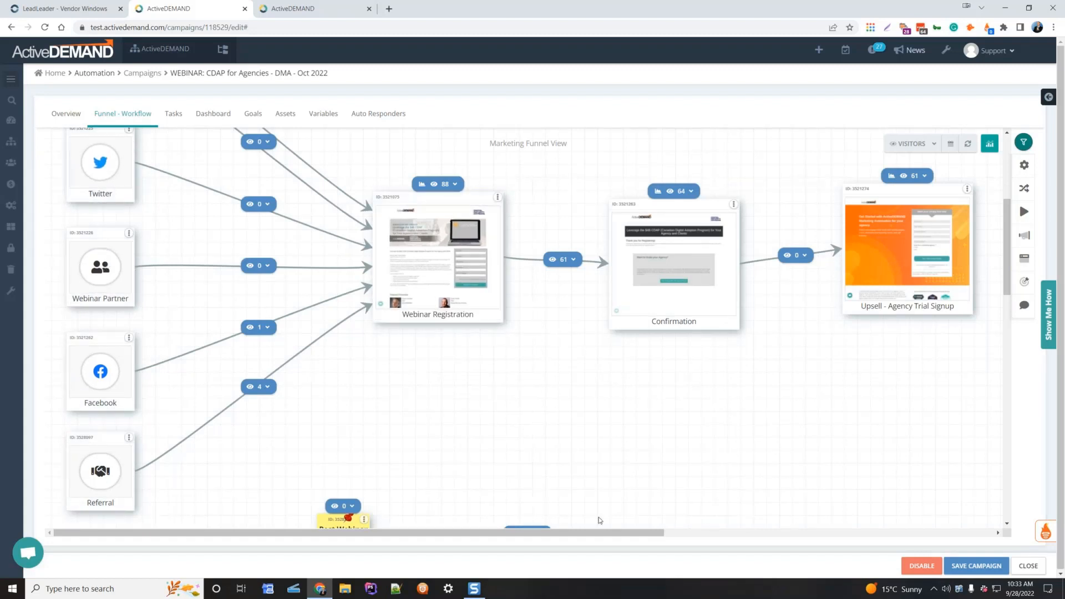
left_click_drag(616, 537, 753, 538)
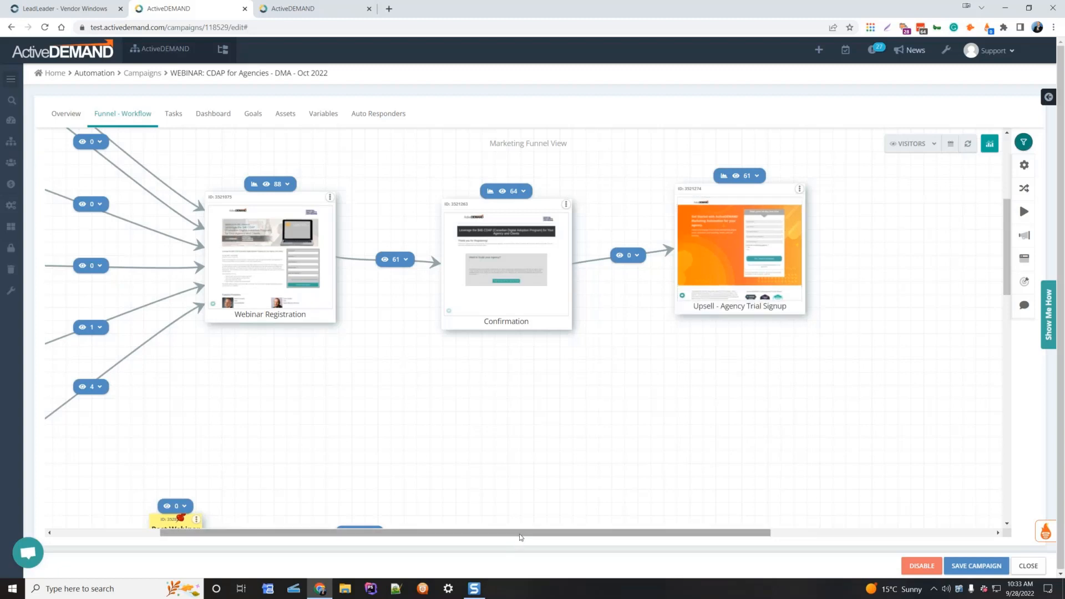
left_click_drag(521, 534, 409, 525)
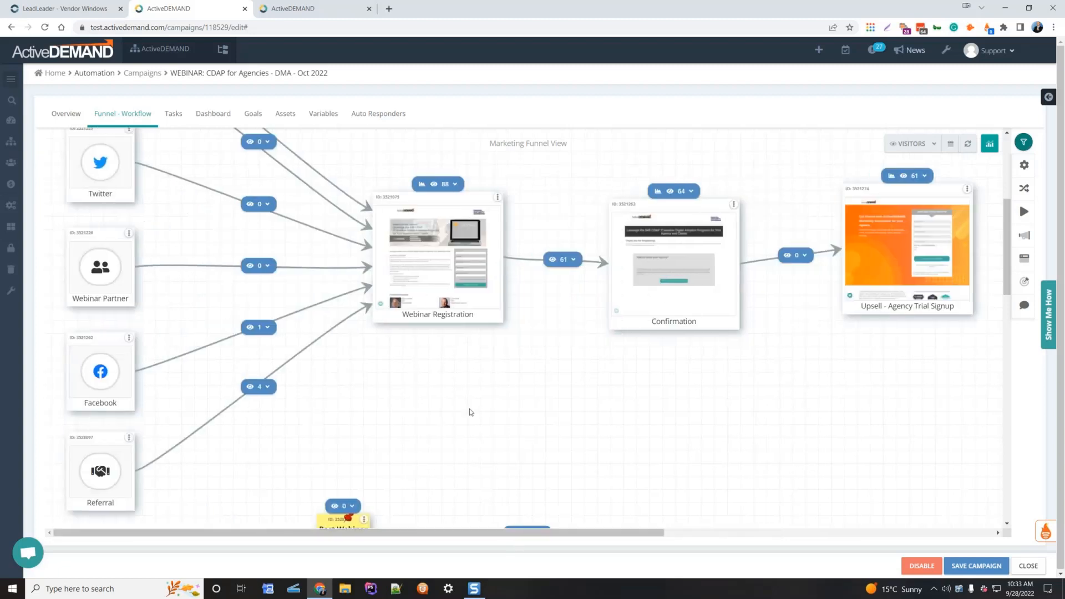
Examine the post-webinar part of the funnel, including the channels leading to the Survey, Webcast Recording and Webcast Registration pages.
scroll(470, 412, "down", 5)
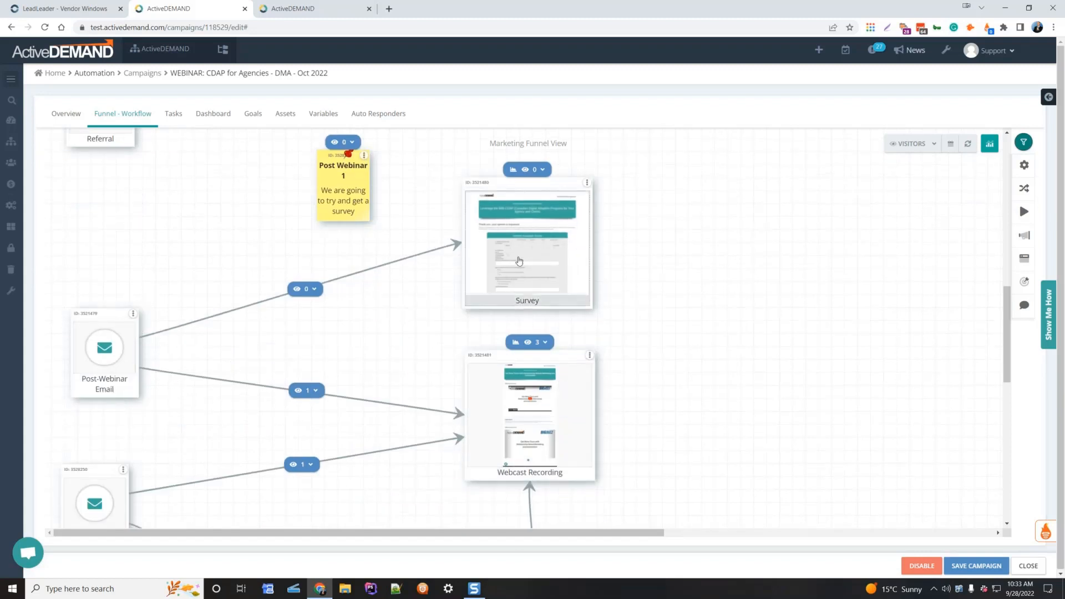
scroll(524, 272, "down", 2)
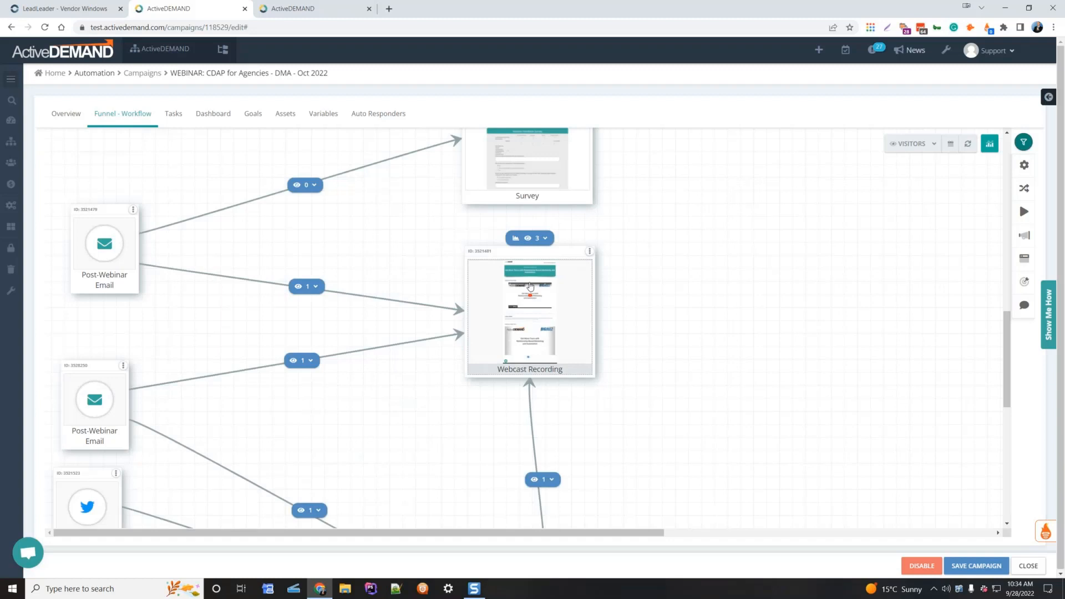
scroll(530, 287, "down", 4)
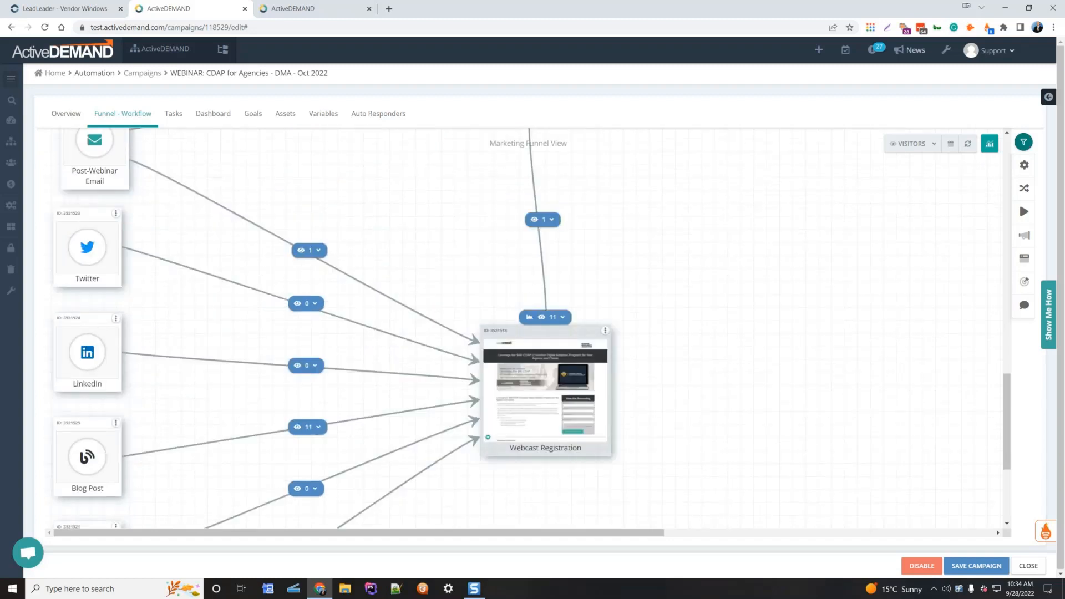
scroll(140, 317, "down", 1)
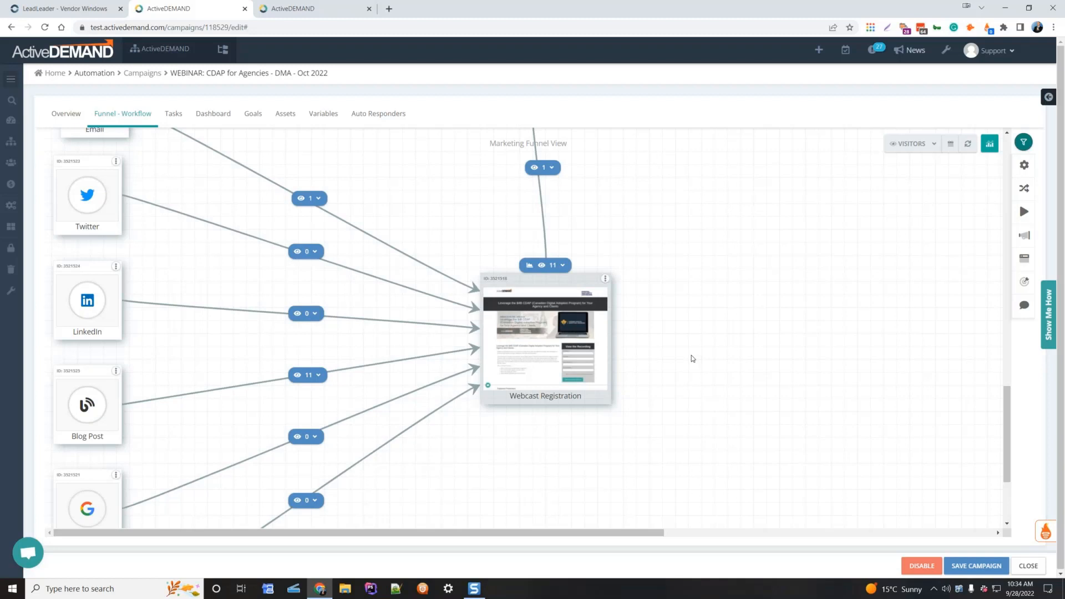
scroll(690, 358, "up", 3)
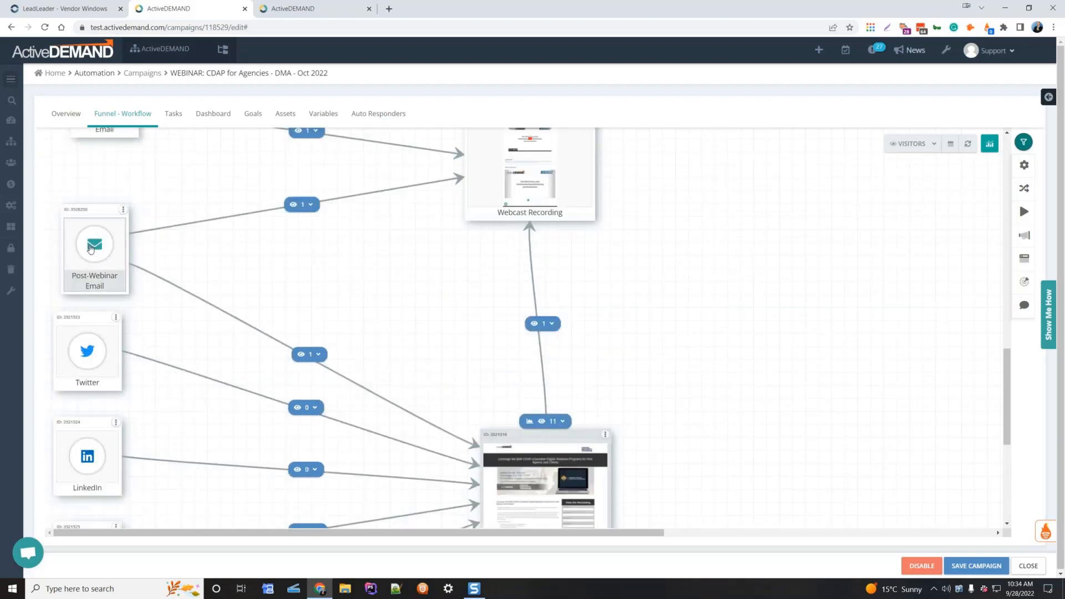
Examine the channels feeding the Webcast Registration page and the paths onward to the Webcast Recording and Survey pages.
scroll(91, 248, "down", 1)
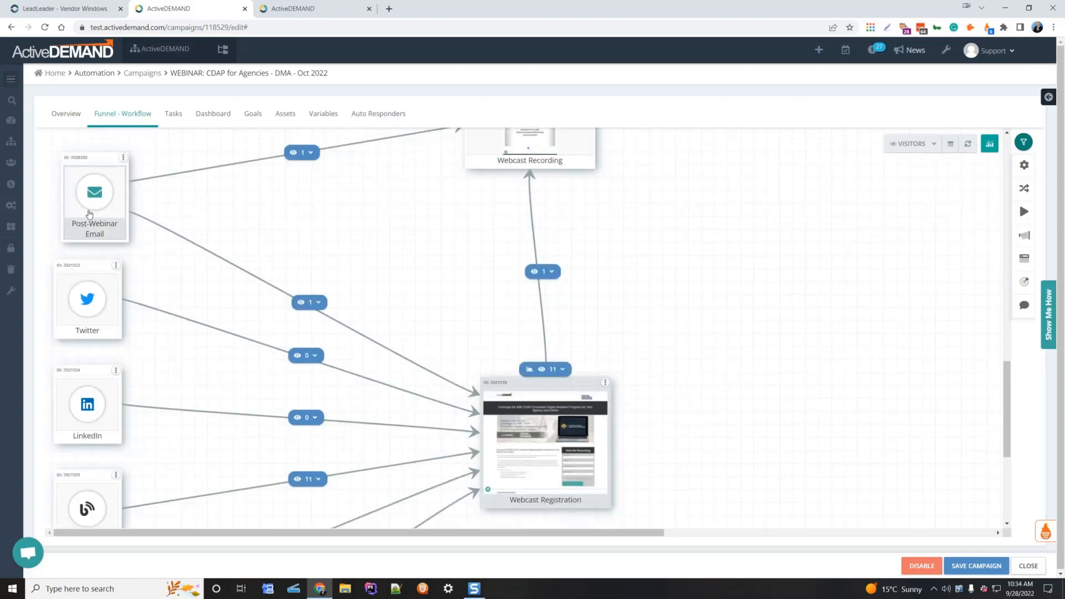
scroll(90, 214, "down", 2)
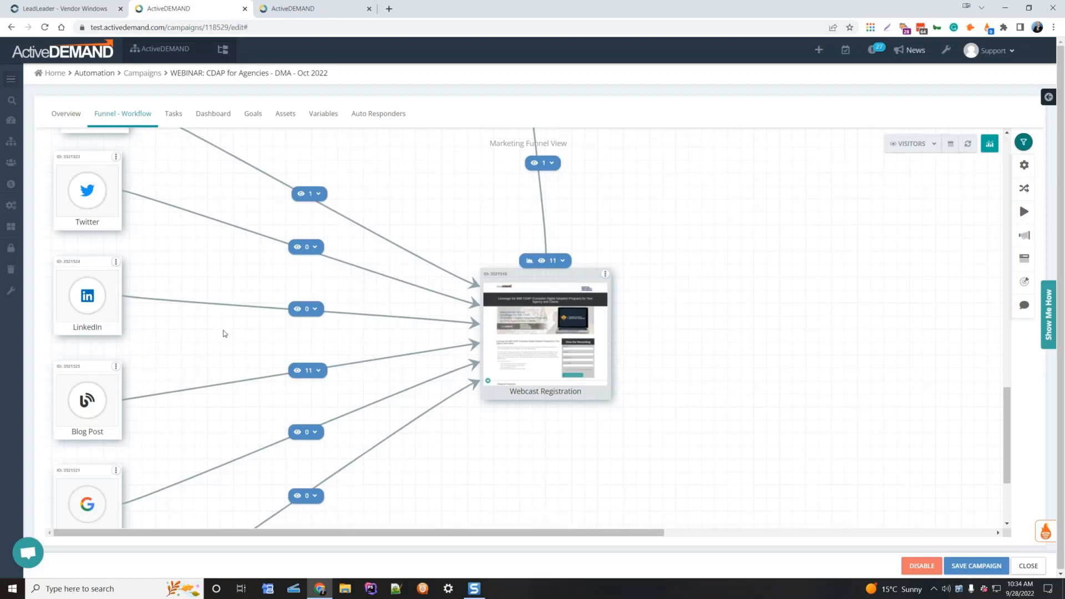
scroll(189, 421, "down", 3)
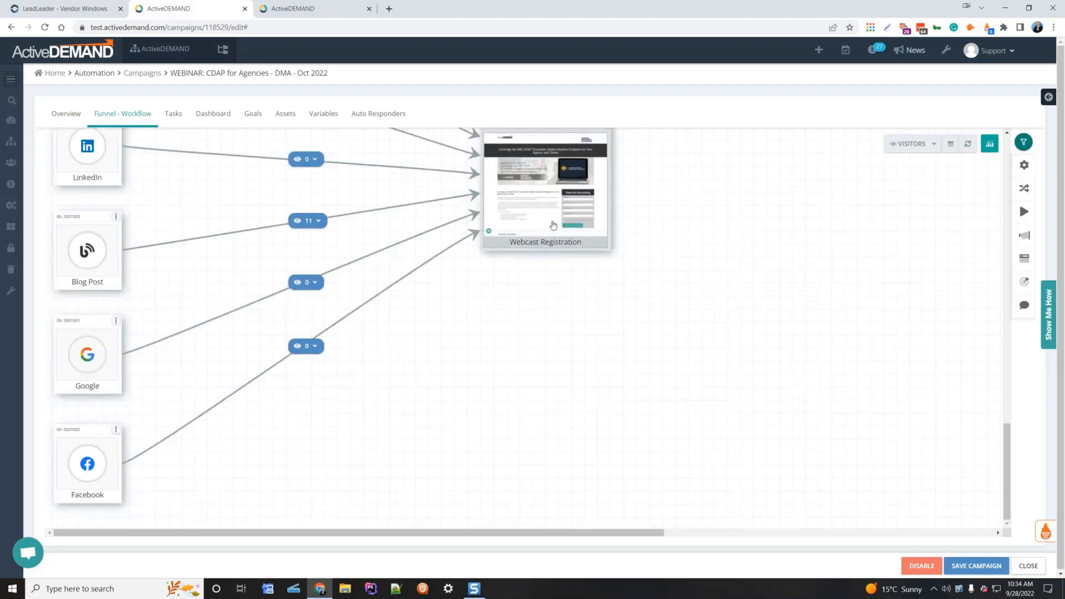
scroll(822, 384, "up", 1)
scroll(559, 419, "up", 4)
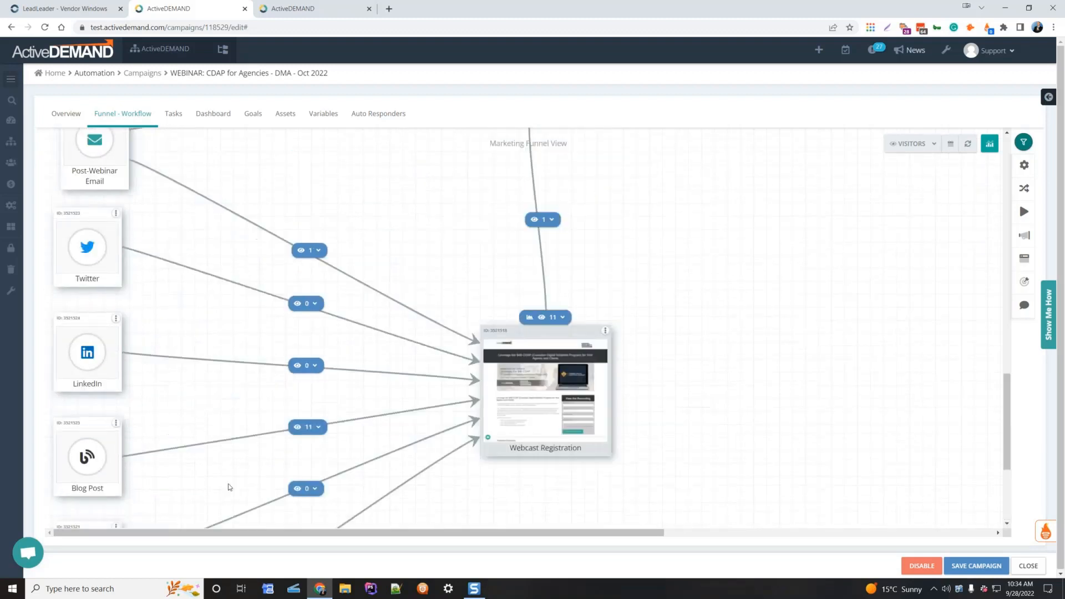
scroll(560, 420, "up", 1)
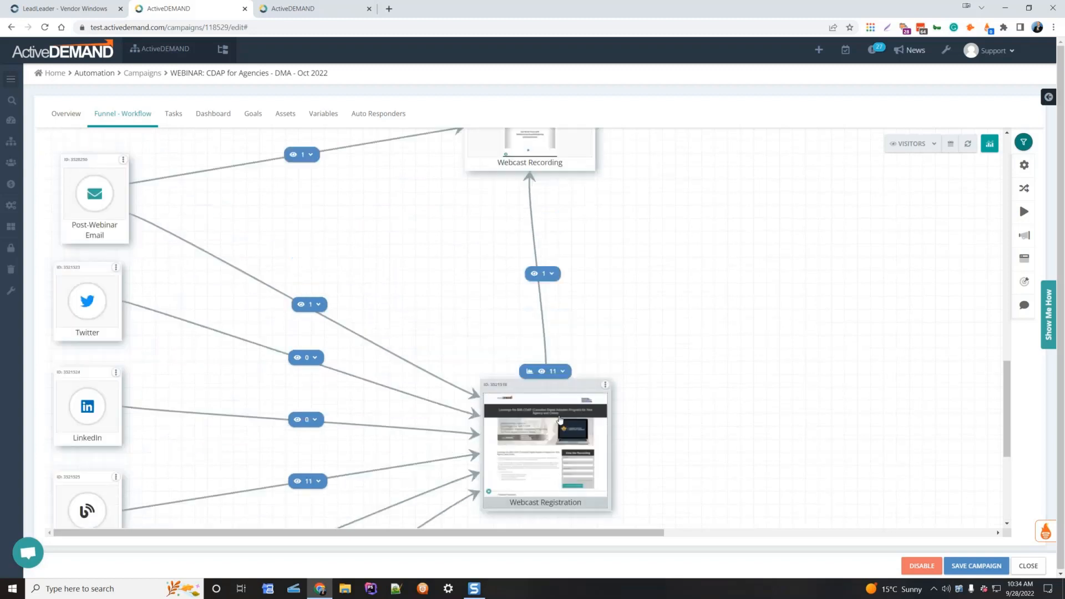
scroll(559, 420, "up", 2)
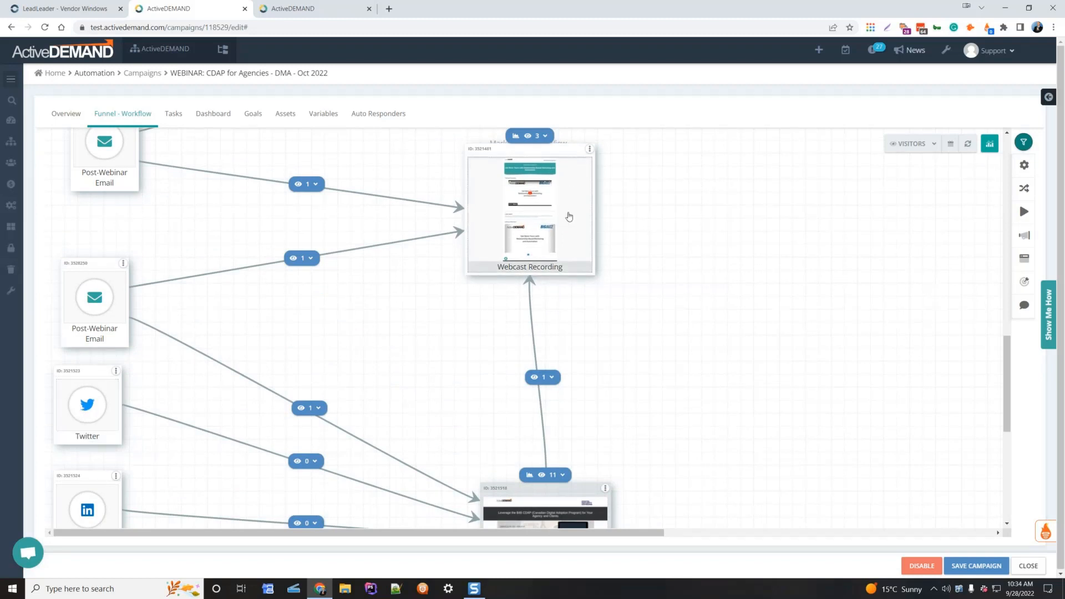
scroll(568, 217, "down", 3)
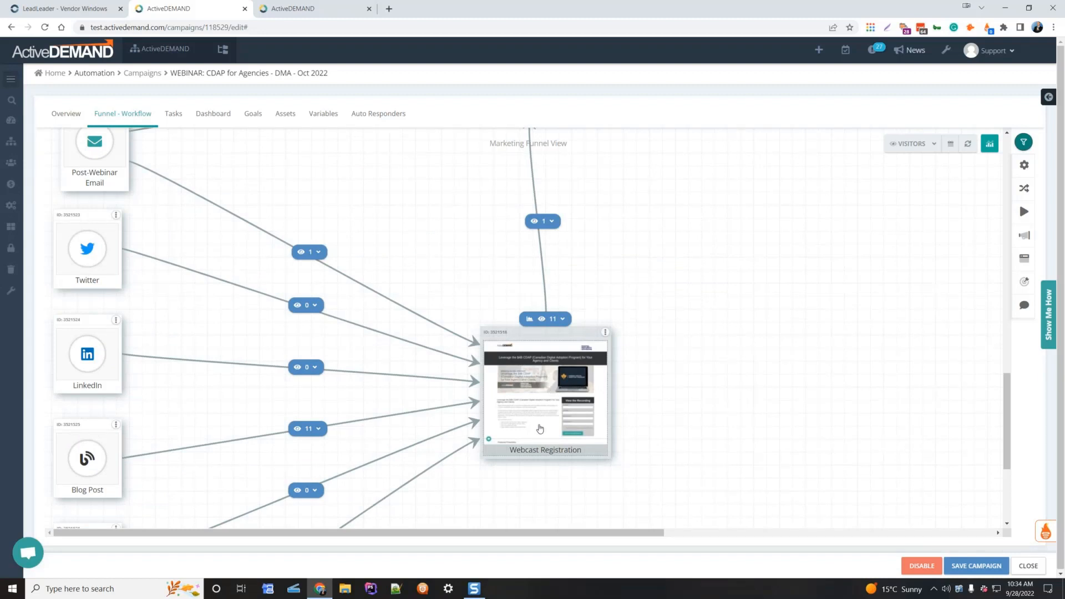
scroll(540, 428, "up", 4)
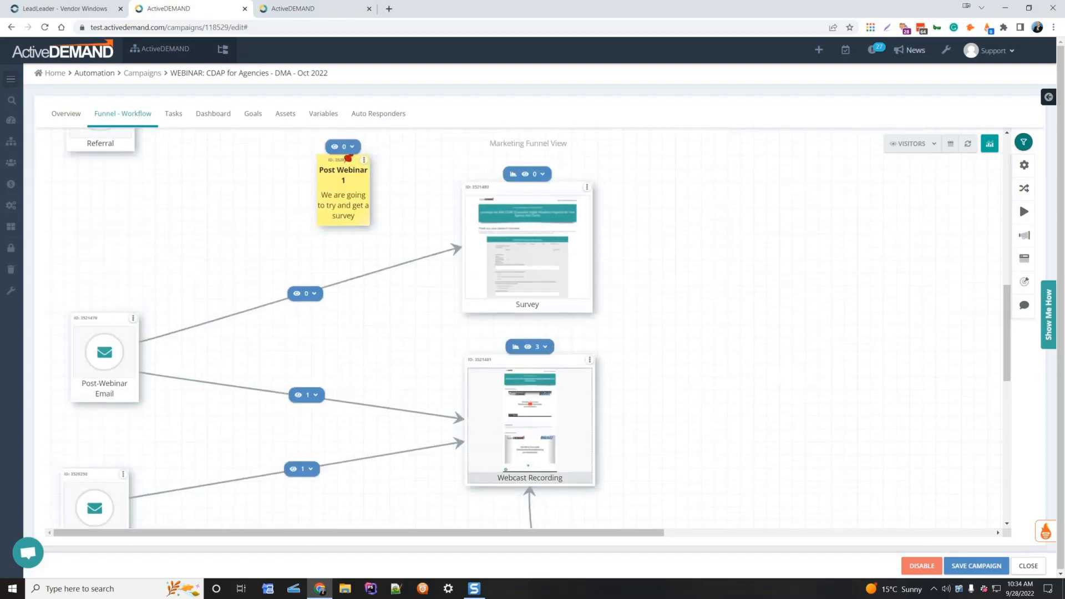
scroll(152, 418, "up", 1)
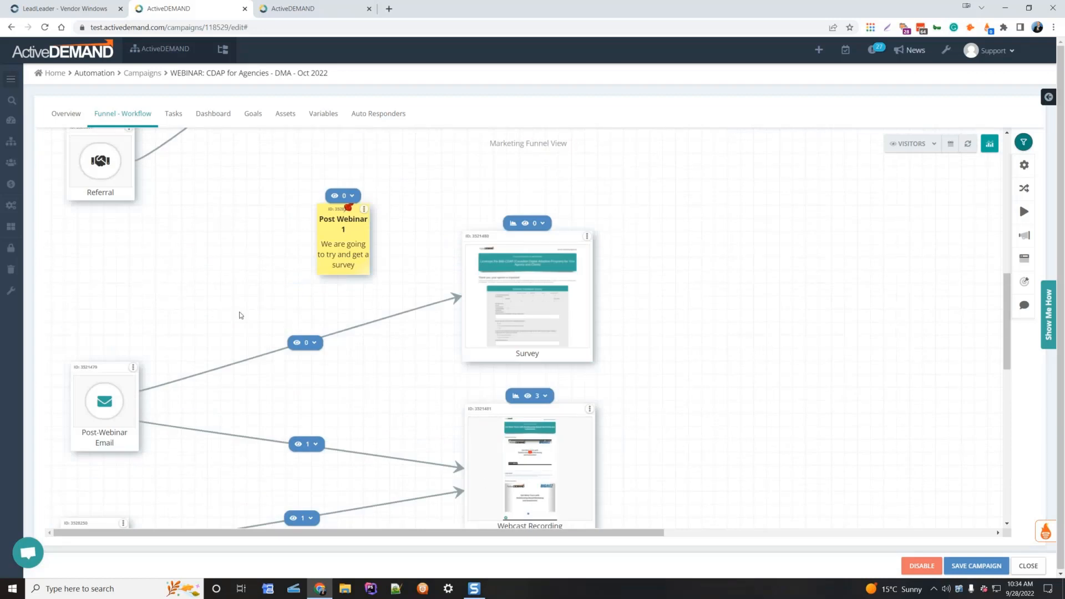
Review the pre-webinar part of the funnel from its channels to the Agency Trial Signup upsell and refresh the funnel's statistics.
scroll(241, 315, "up", 10)
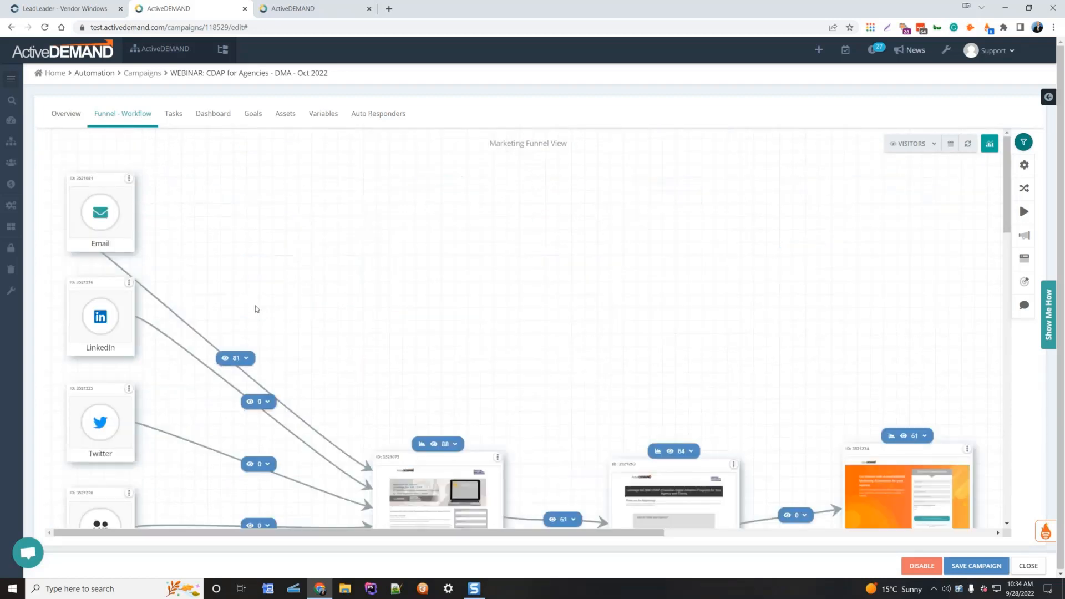
scroll(257, 306, "down", 5)
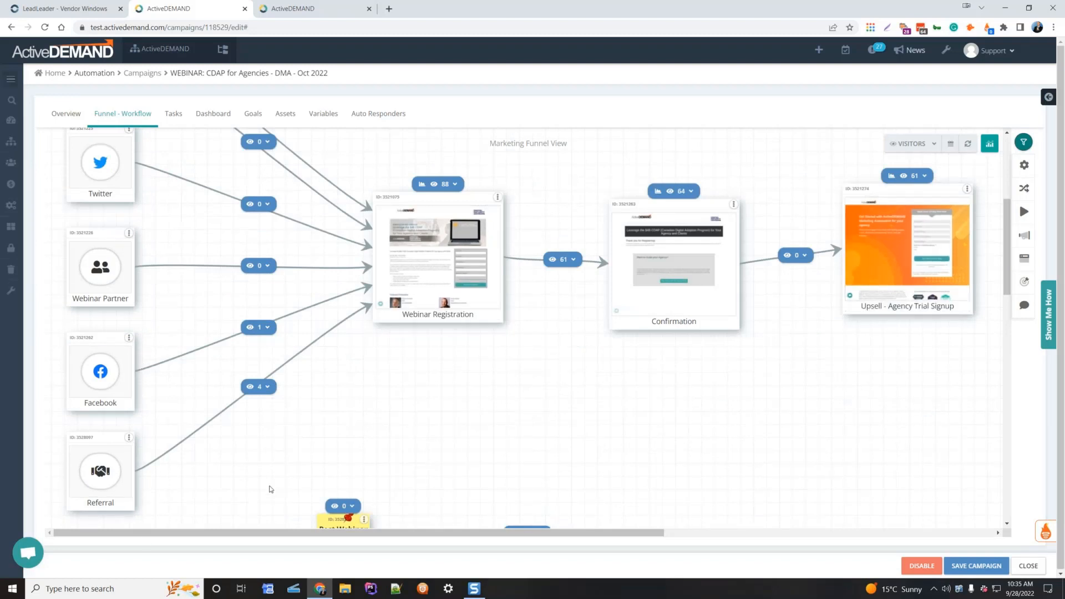
scroll(492, 477, "up", 4)
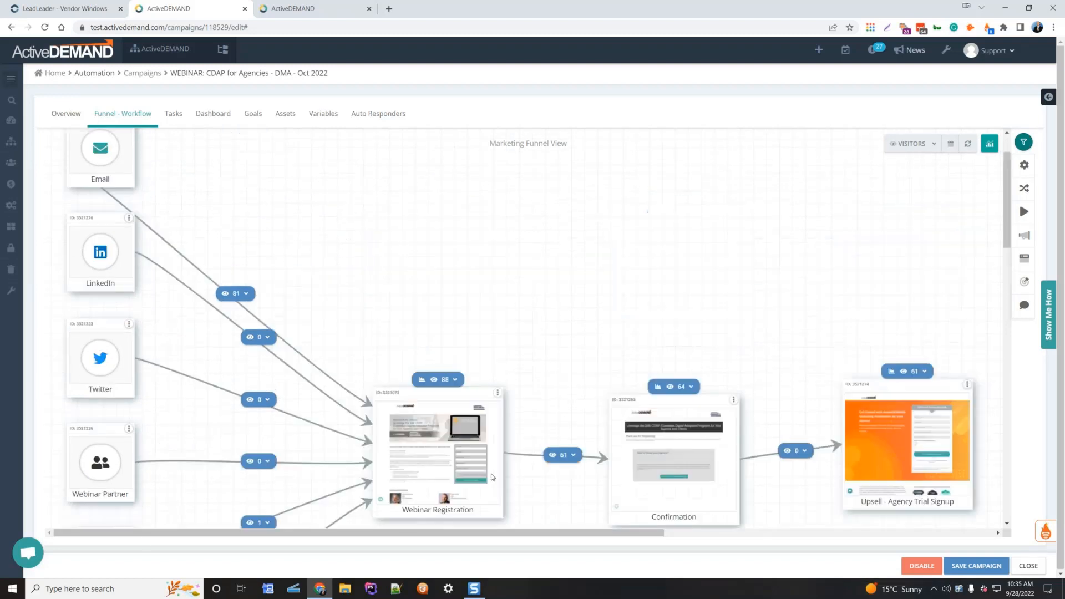
scroll(492, 477, "up", 1)
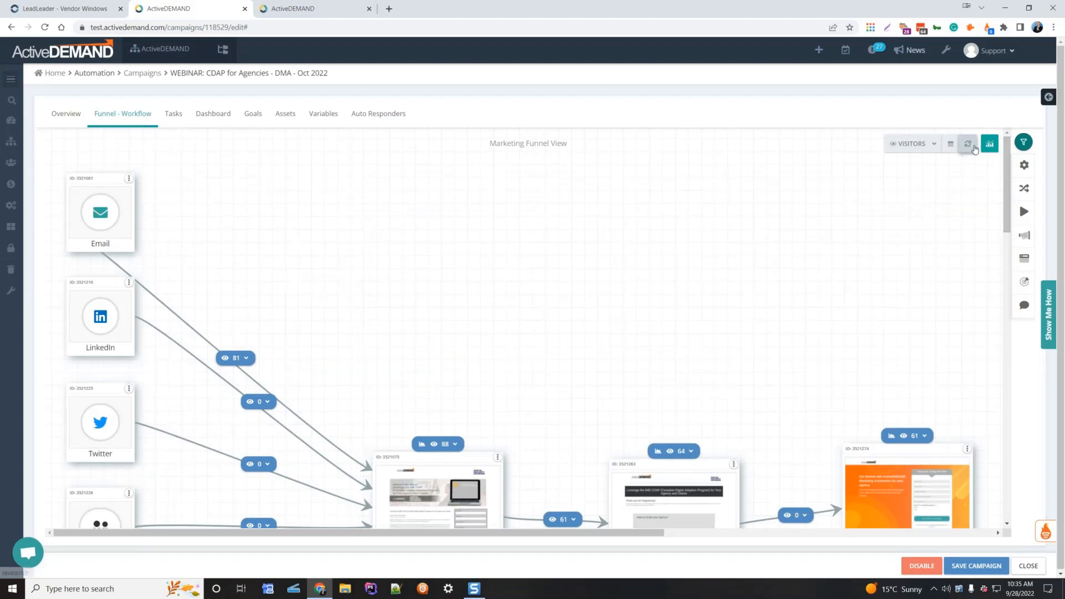
left_click(974, 150)
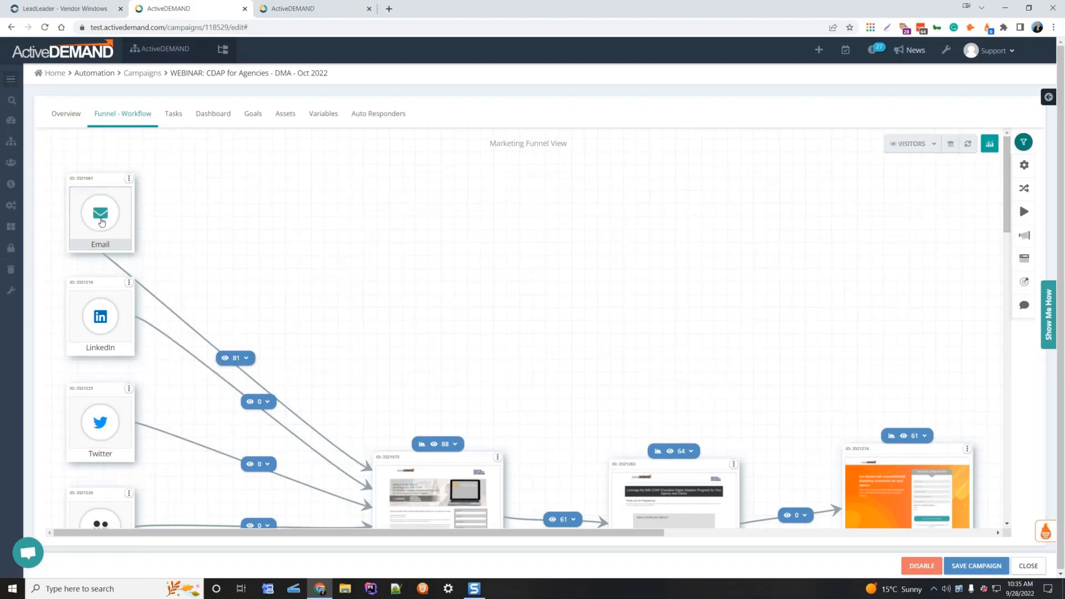
View the MQLs, Sales and Goals metrics in turn on the connection from Email to Webinar Registration.
scroll(247, 228, "down", 2)
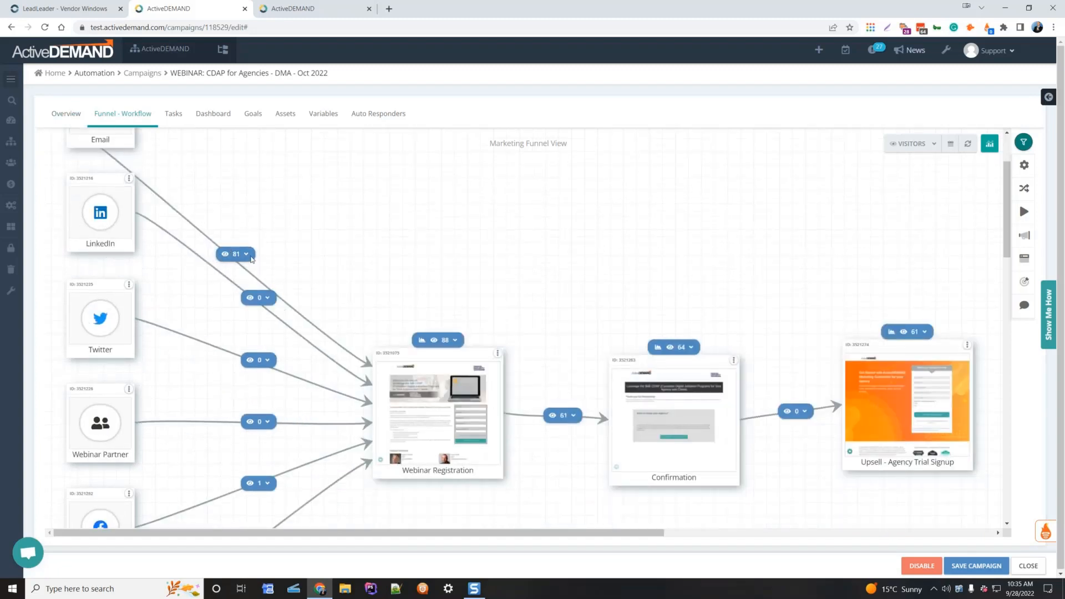
left_click(246, 255)
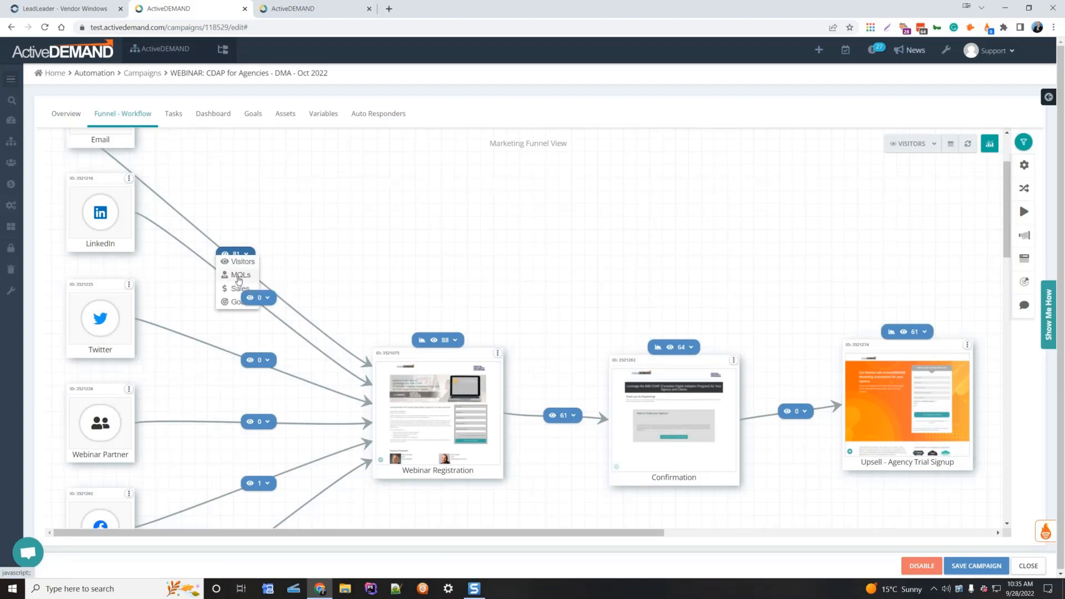
left_click(239, 276)
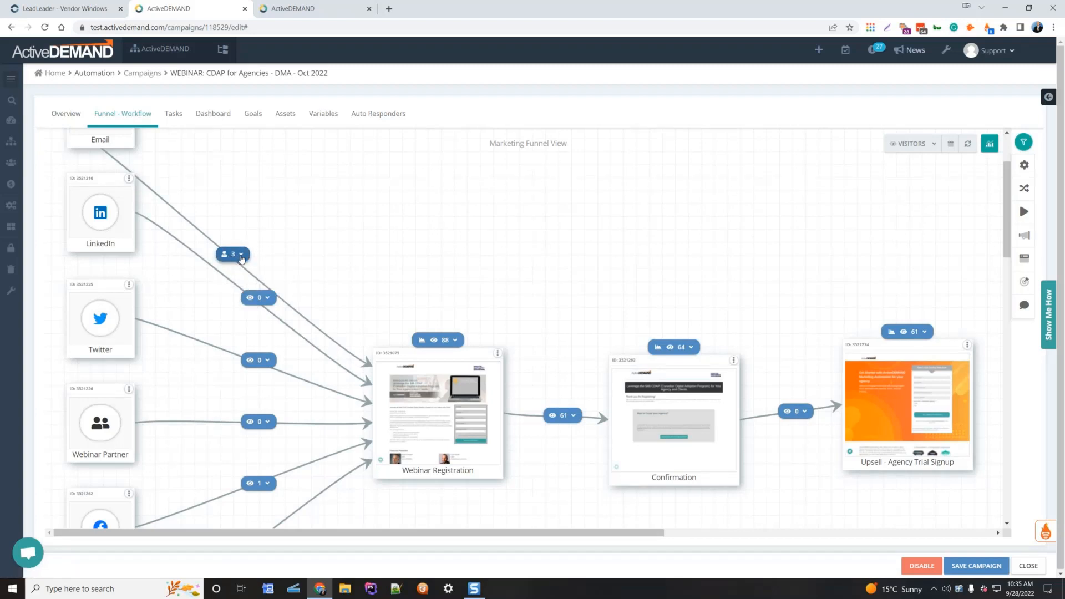
left_click(241, 255)
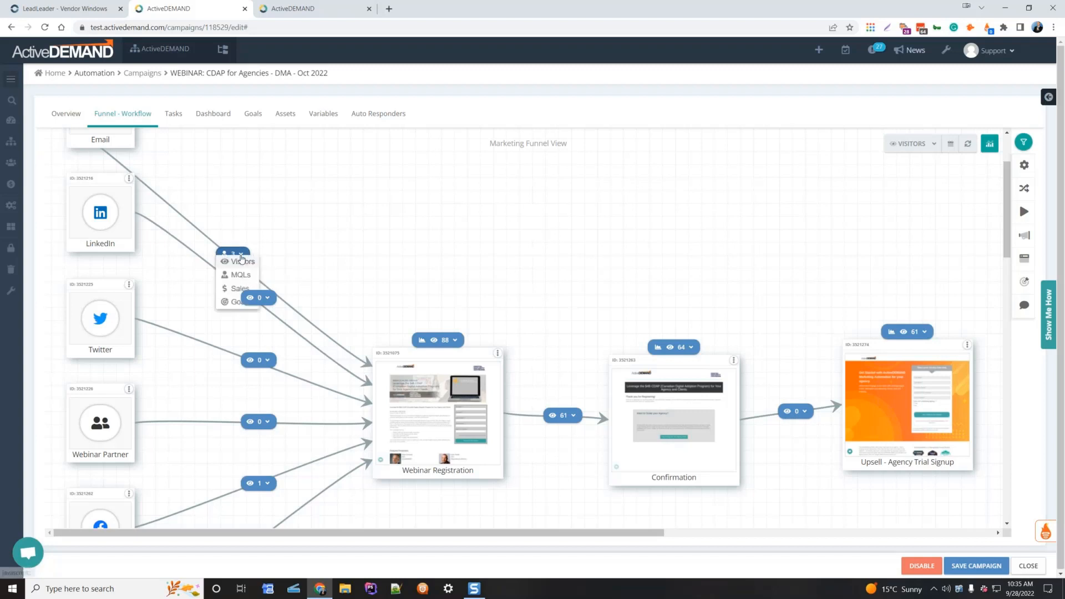
left_click(232, 288)
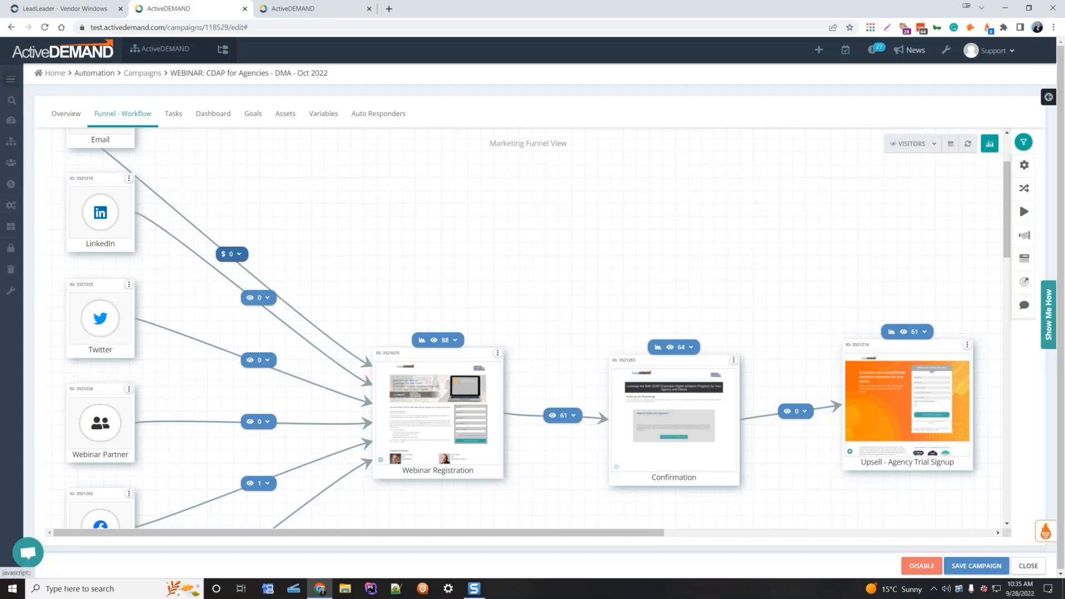
left_click(240, 256)
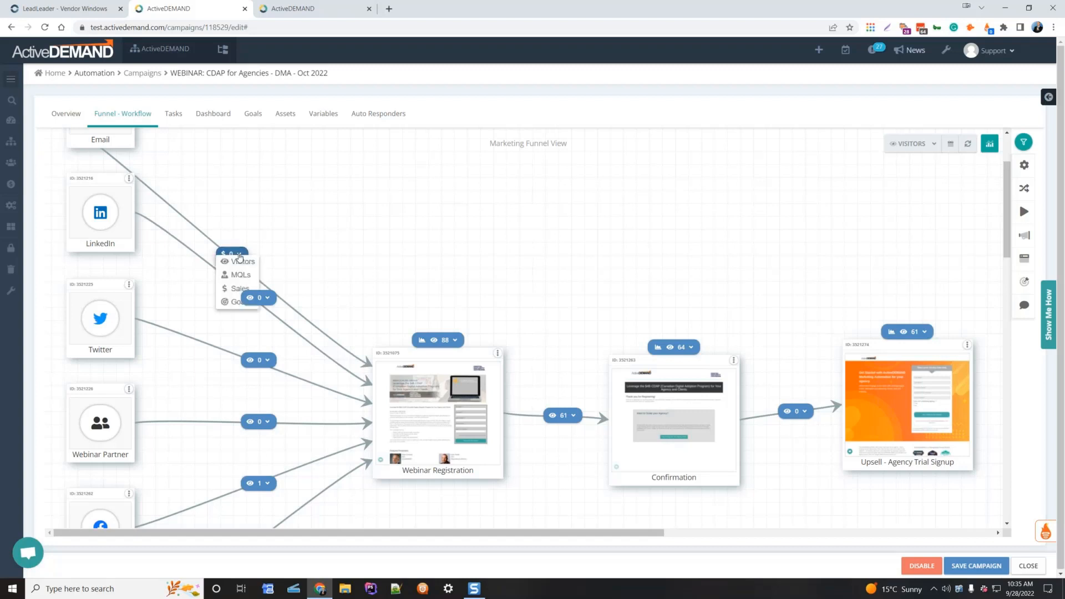
left_click(231, 303)
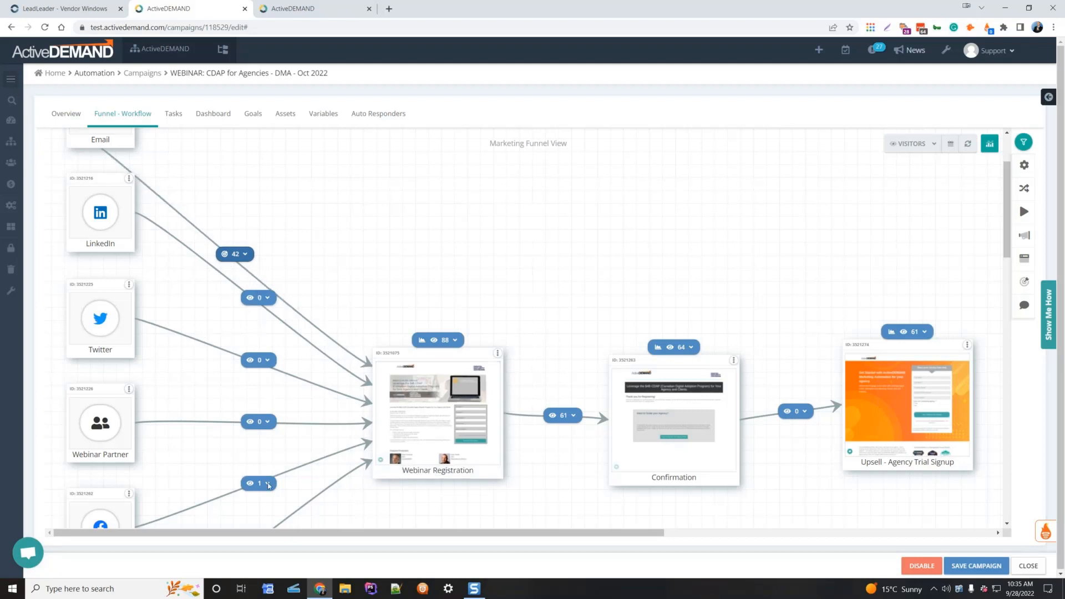
Show the funnel analytics of the Webinar Registration page and enlarge the analytics area to about half the canvas height.
scroll(553, 241, "down", 2)
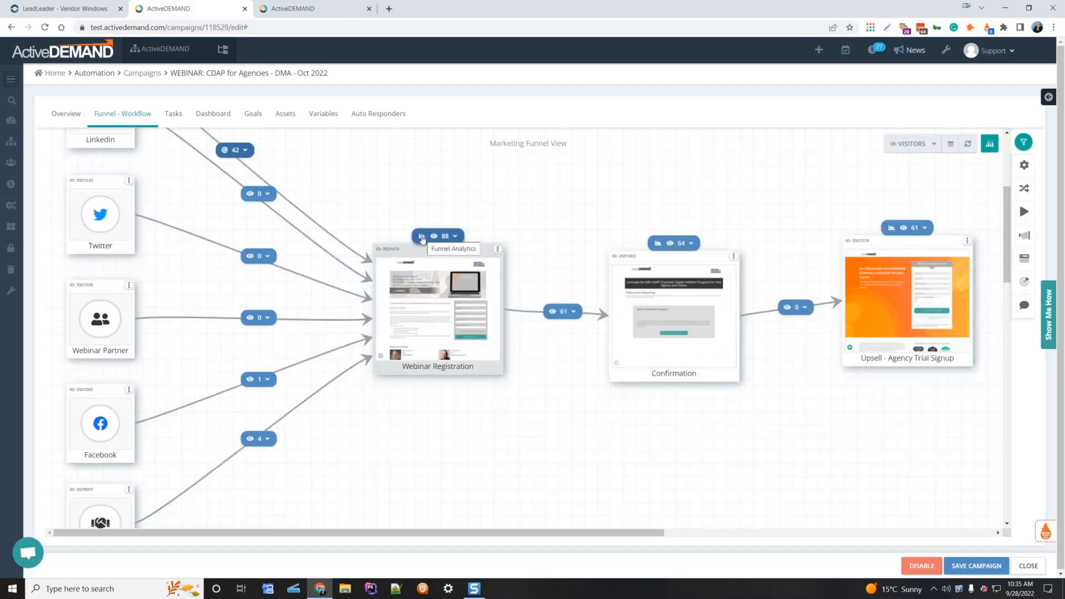
left_click(421, 238)
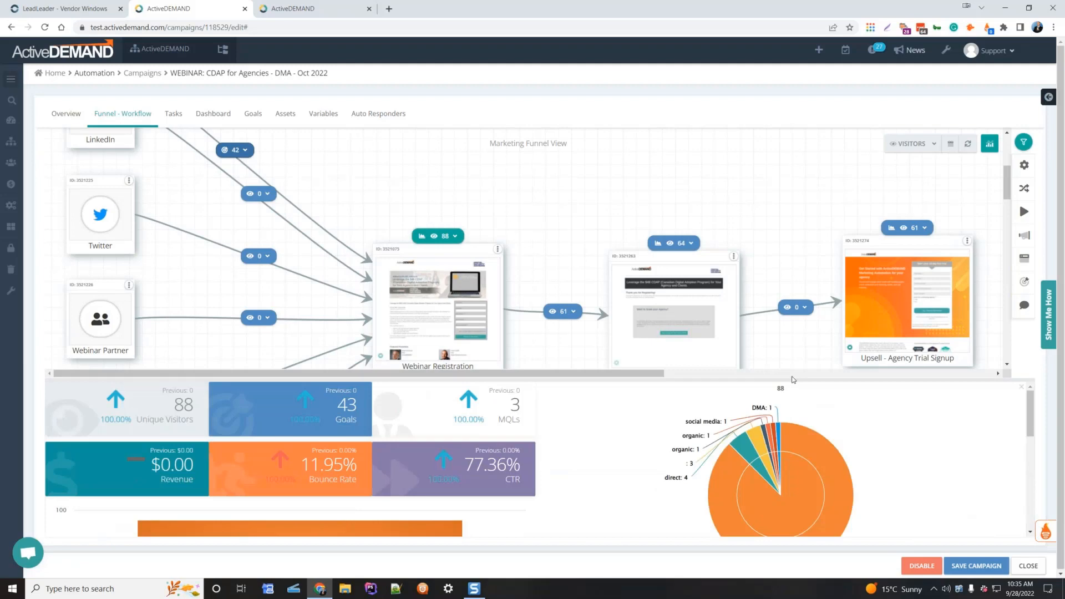
left_click_drag(795, 378, 747, 244)
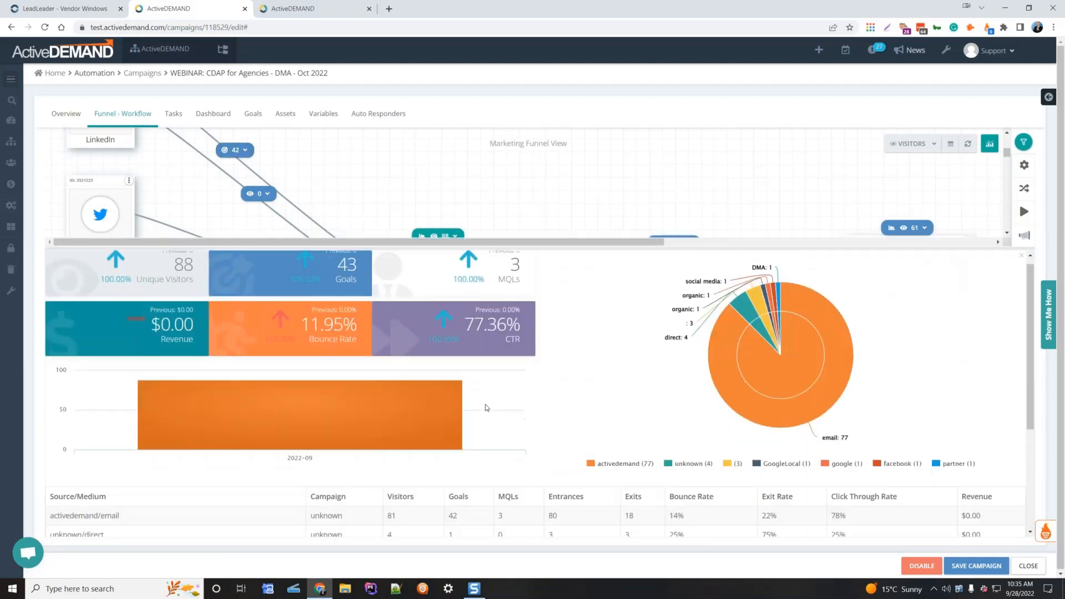
Examine Webinar Registration's summary metrics, charts and source/medium table, and close the analytics.
scroll(487, 409, "down", 3)
scroll(487, 408, "up", 3)
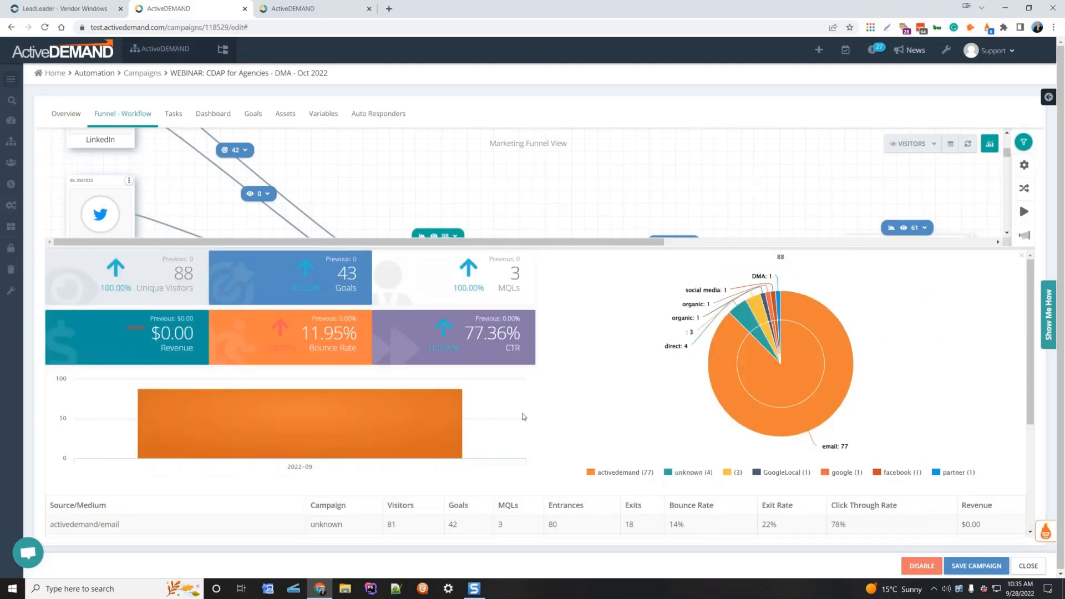
scroll(523, 417, "down", 3)
scroll(250, 328, "up", 3)
scroll(238, 386, "down", 2)
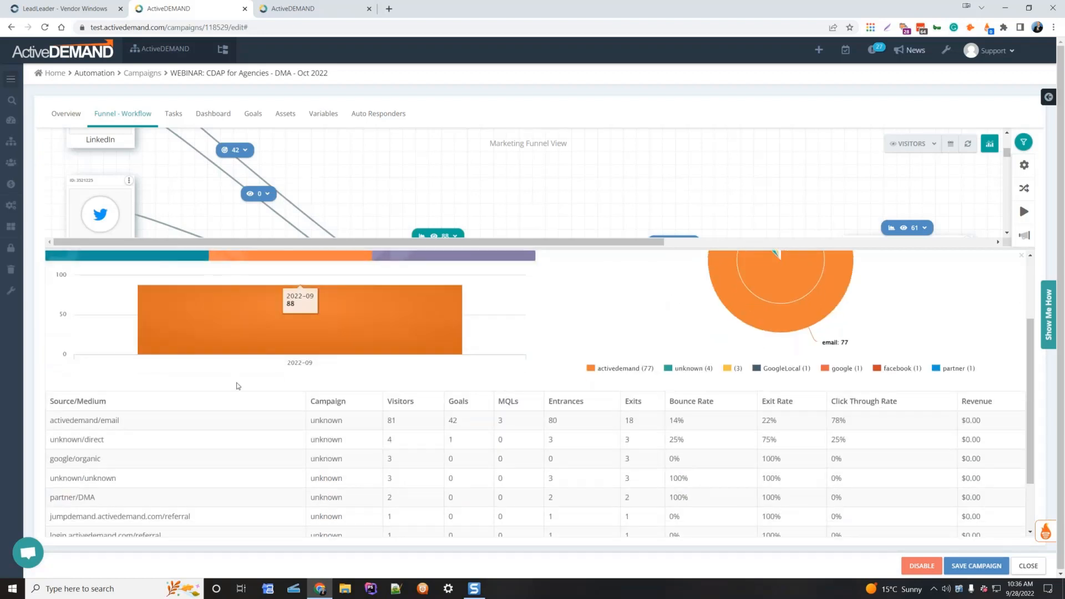
scroll(479, 431, "down", 1)
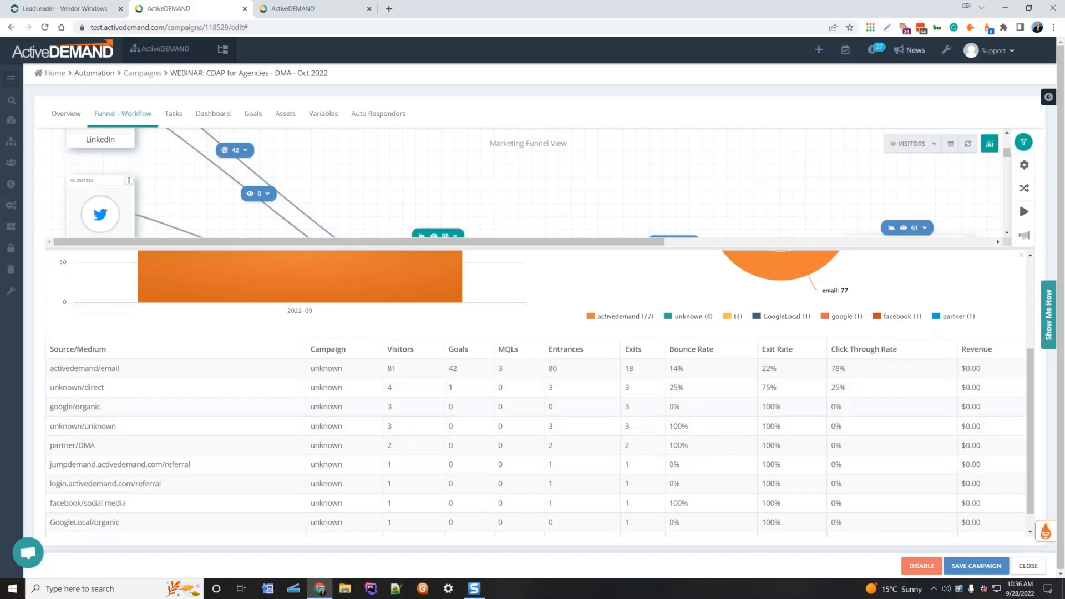
scroll(617, 437, "up", 2)
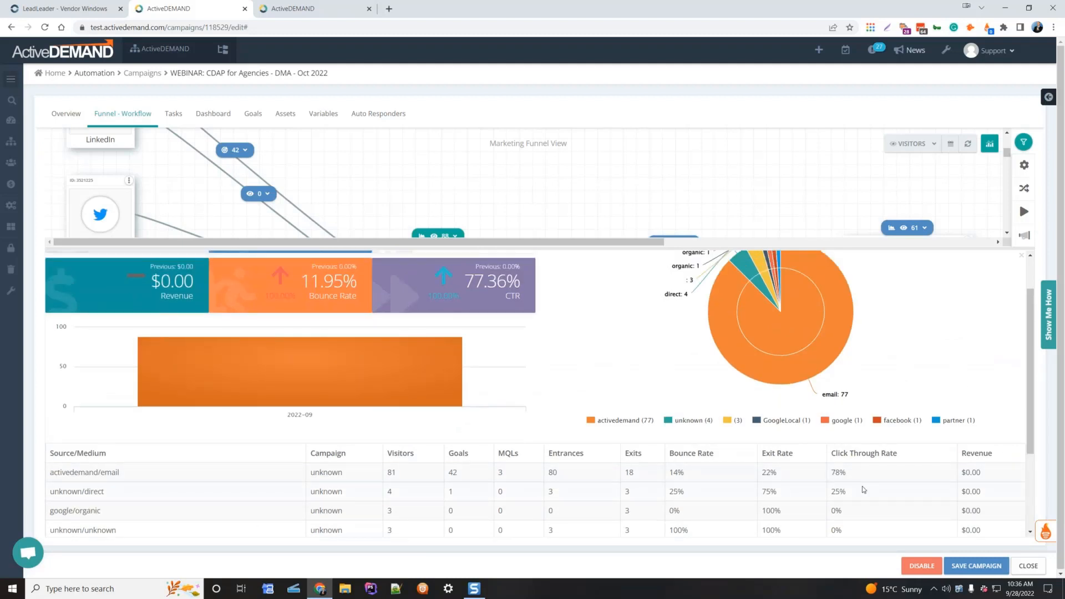
scroll(863, 489, "up", 1)
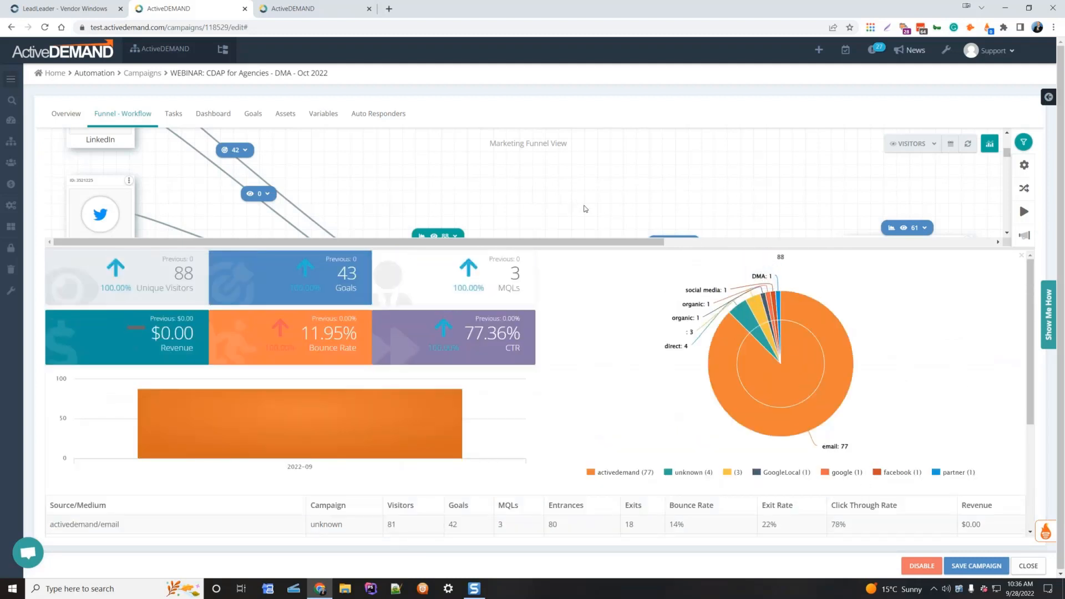
left_click(1021, 256)
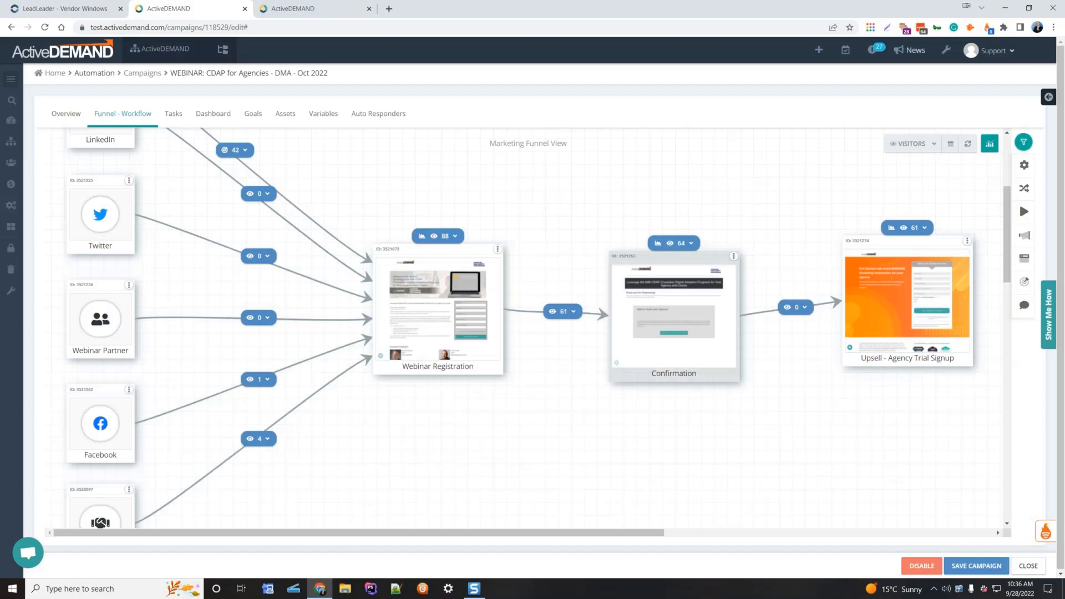